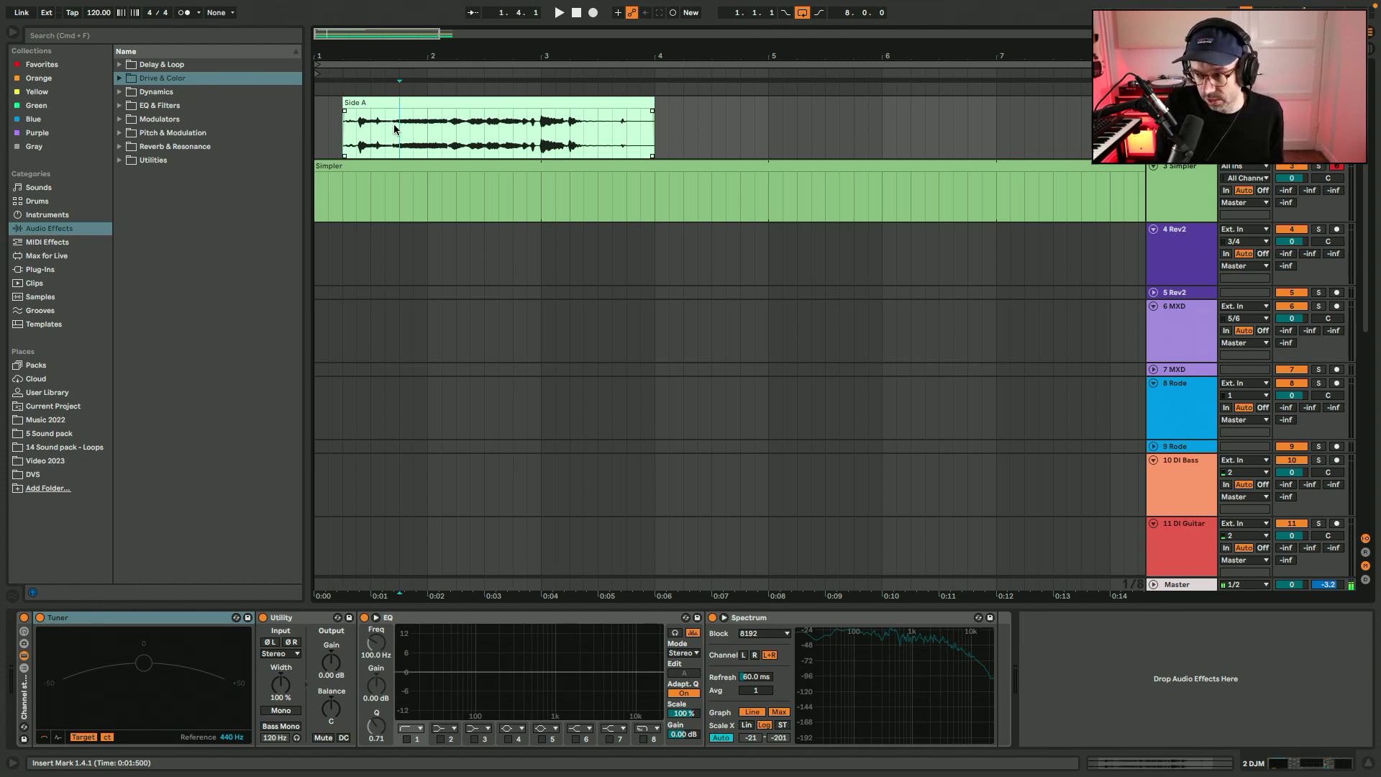
Play the Side A recording, load it into the Simpler on the green track and set the Simpler's volume to 0 dB.
{"action": "key", "text": "space"}
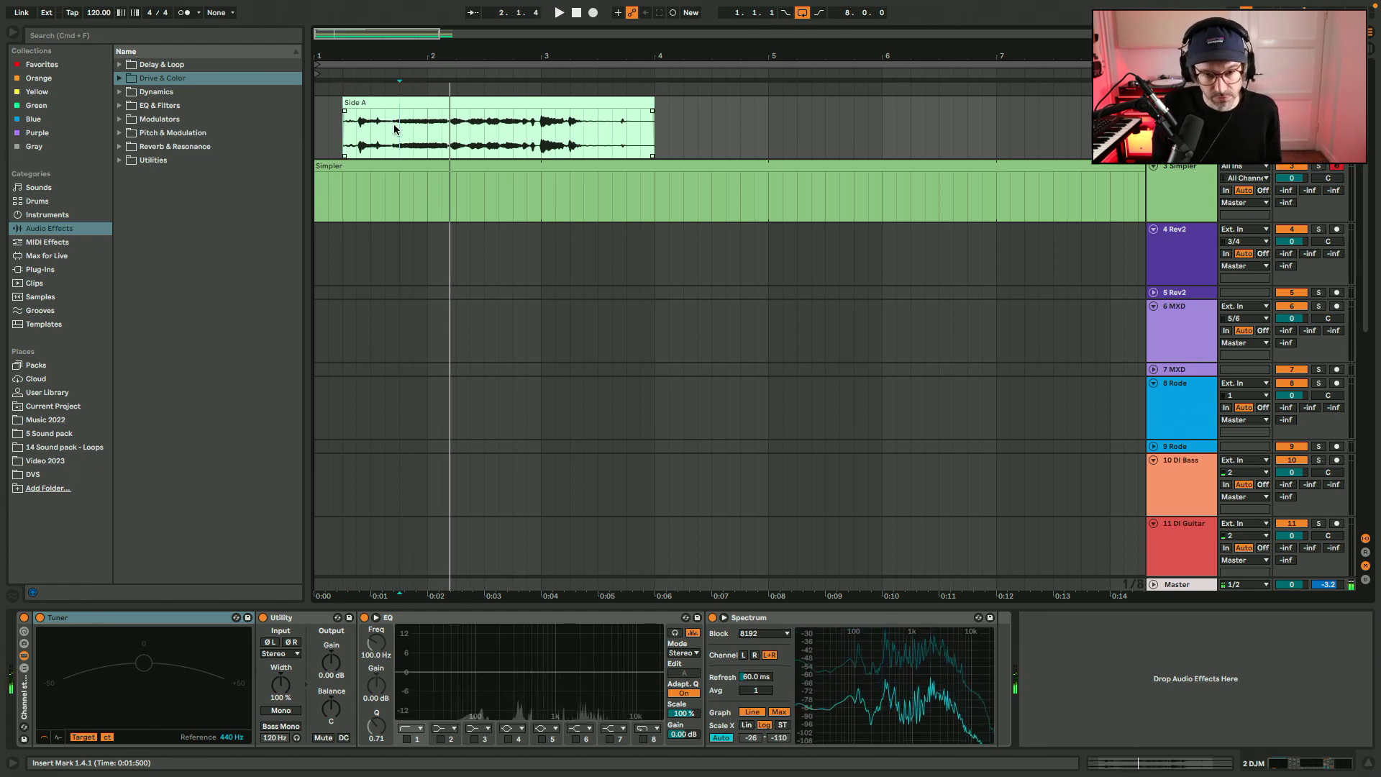
{"action": "left_click", "coordinate": [420, 166]}
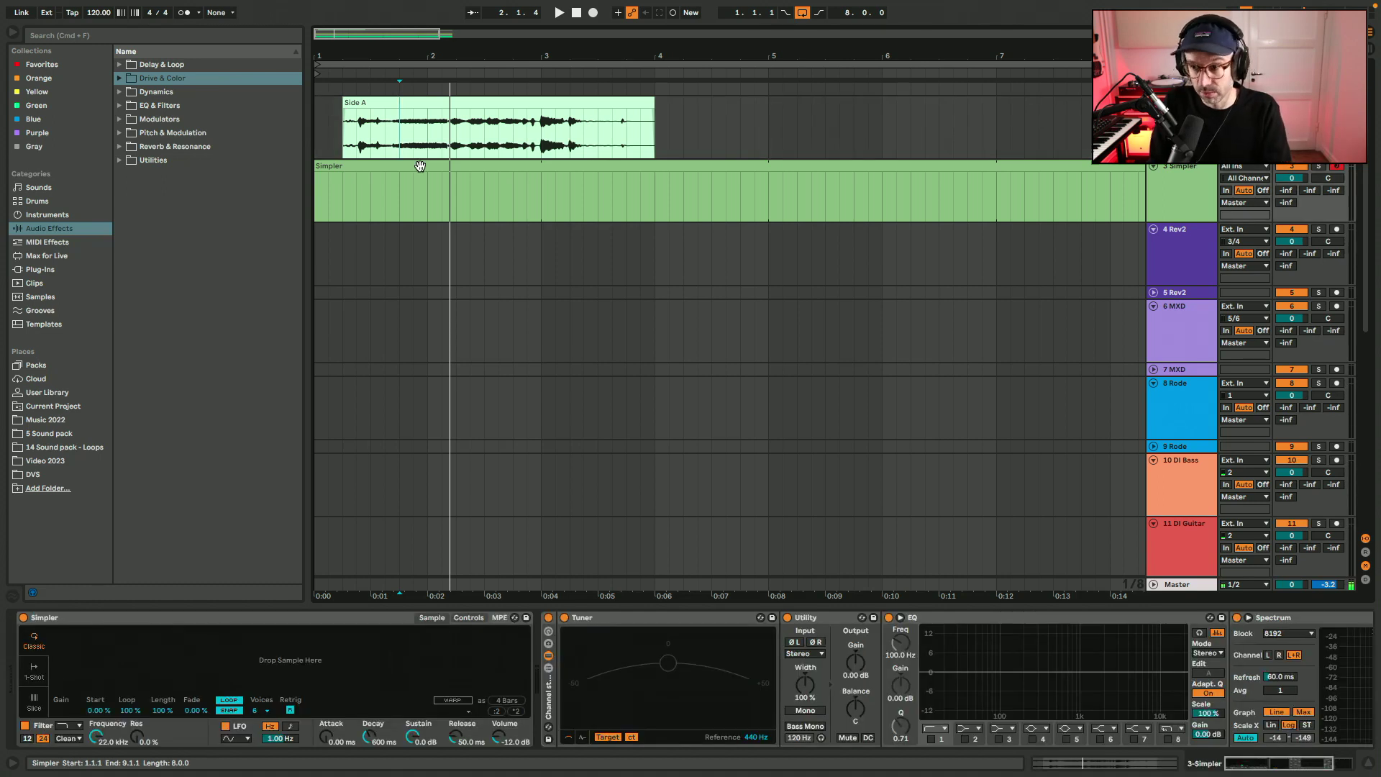
{"action": "left_click_drag", "start_coordinate": [497, 100], "coordinate": [259, 642]}
{"action": "left_click", "coordinate": [501, 736]}
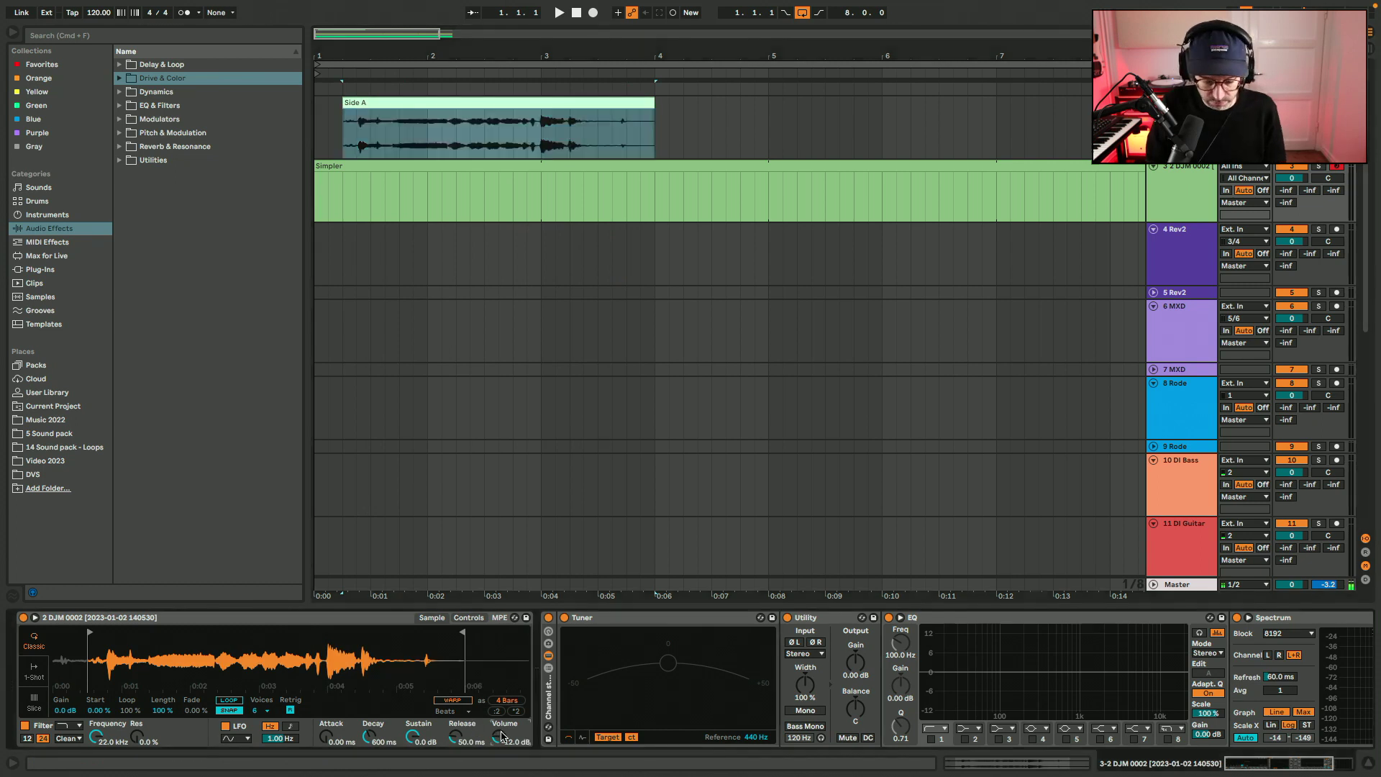
Hide the browser, expand the Simpler's waveform display and audition the loaded sample.
{"action": "left_click", "coordinate": [13, 35]}
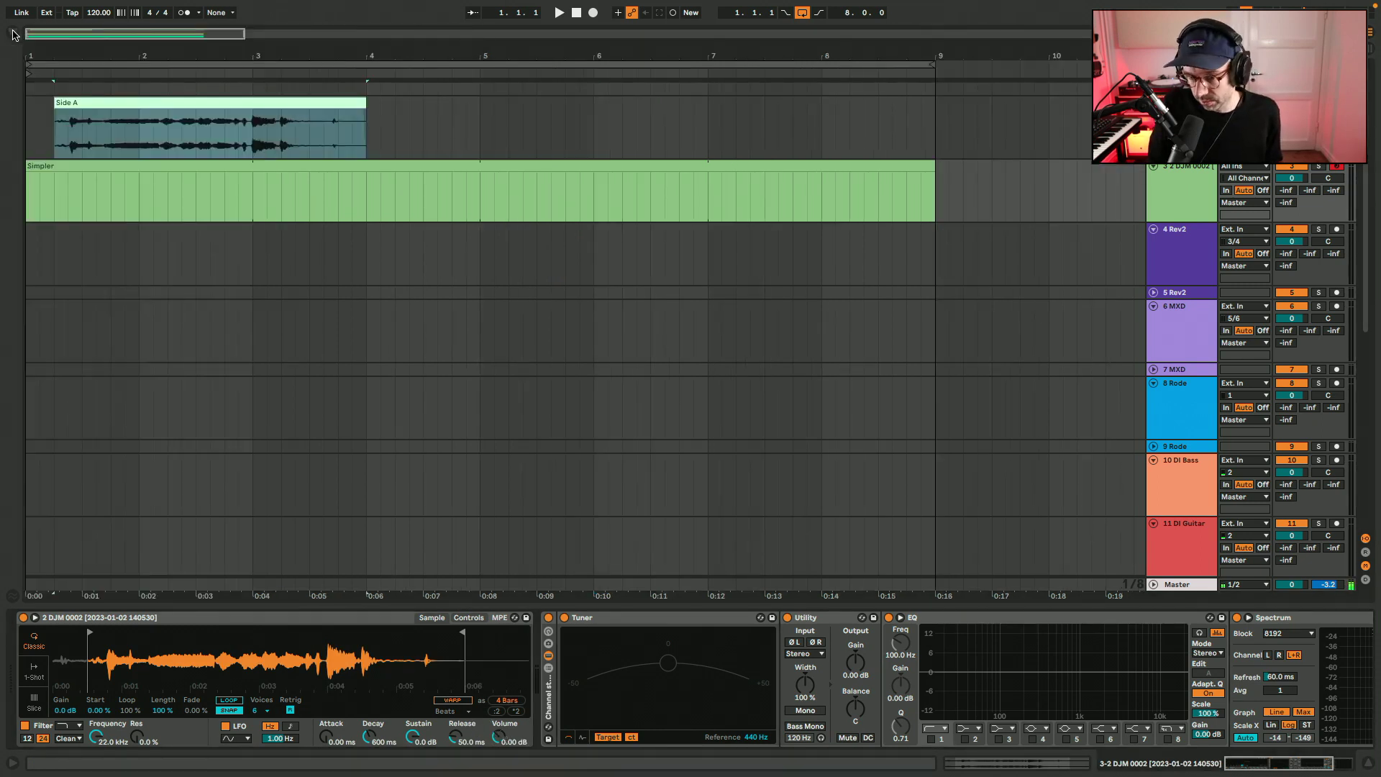
{"action": "left_click", "coordinate": [35, 618]}
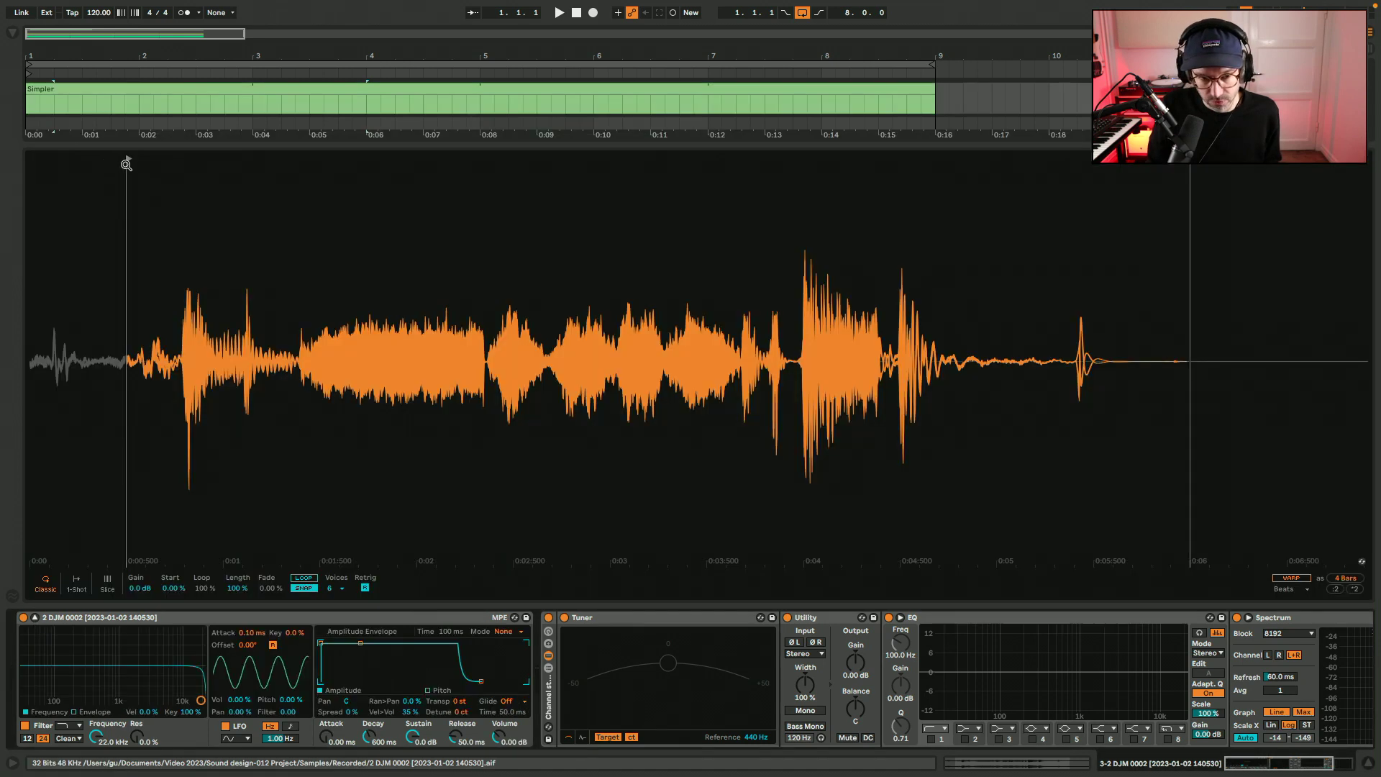
{"action": "key", "text": "a"}
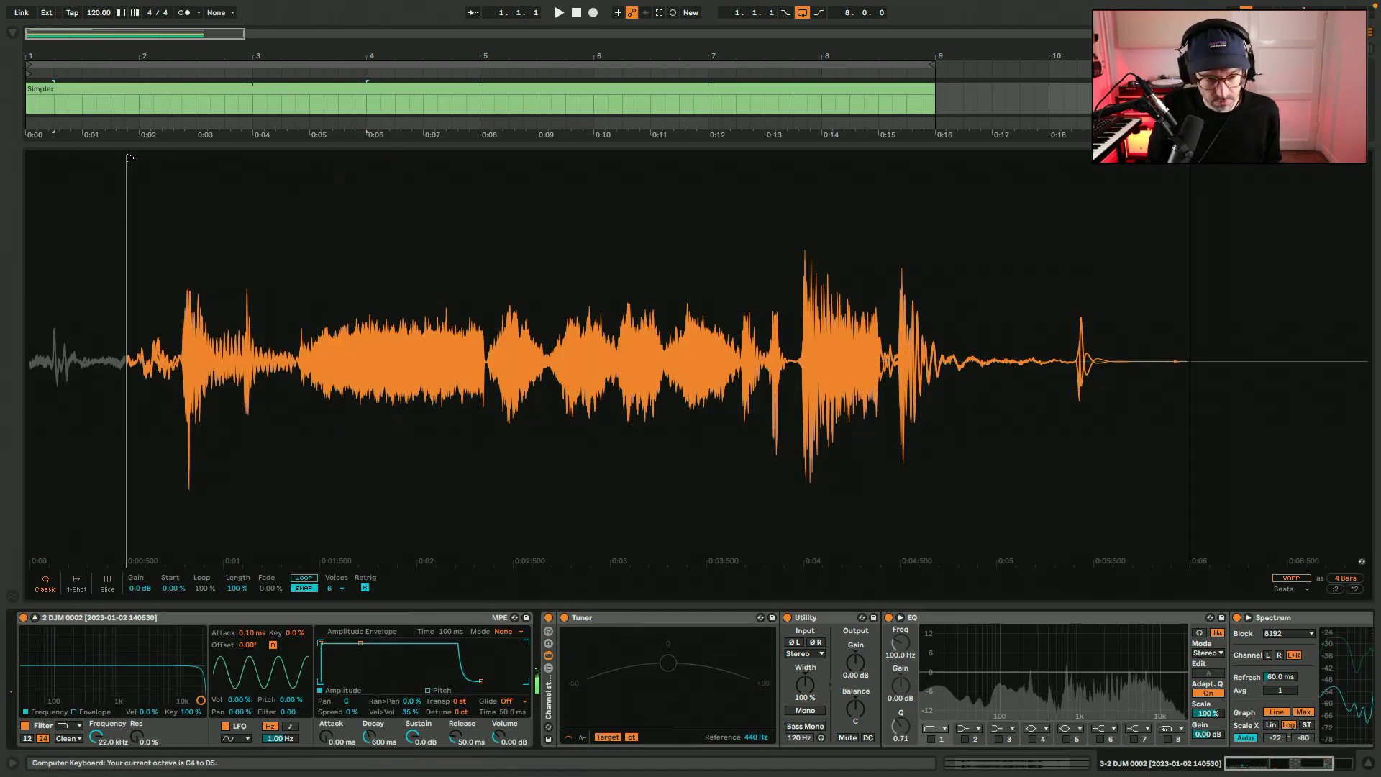
{"action": "key", "text": "a"}
Trim the sample to the sustained section from about 1.4 s to 2.3 s and audition it.
{"action": "mouse_move", "coordinate": [129, 157]}
{"action": "left_mouse_down"}
{"action": "mouse_move", "coordinate": [308, 158]}
{"action": "mouse_move", "coordinate": [294, 157]}
{"action": "left_mouse_up"}
{"action": "left_click_drag", "start_coordinate": [1190, 158], "coordinate": [494, 158]}
{"action": "left_click_drag", "start_coordinate": [379, 193], "coordinate": [624, 345]}
{"action": "left_click_drag", "start_coordinate": [1106, 158], "coordinate": [1059, 161]}
{"action": "left_click_drag", "start_coordinate": [262, 159], "coordinate": [294, 159]}
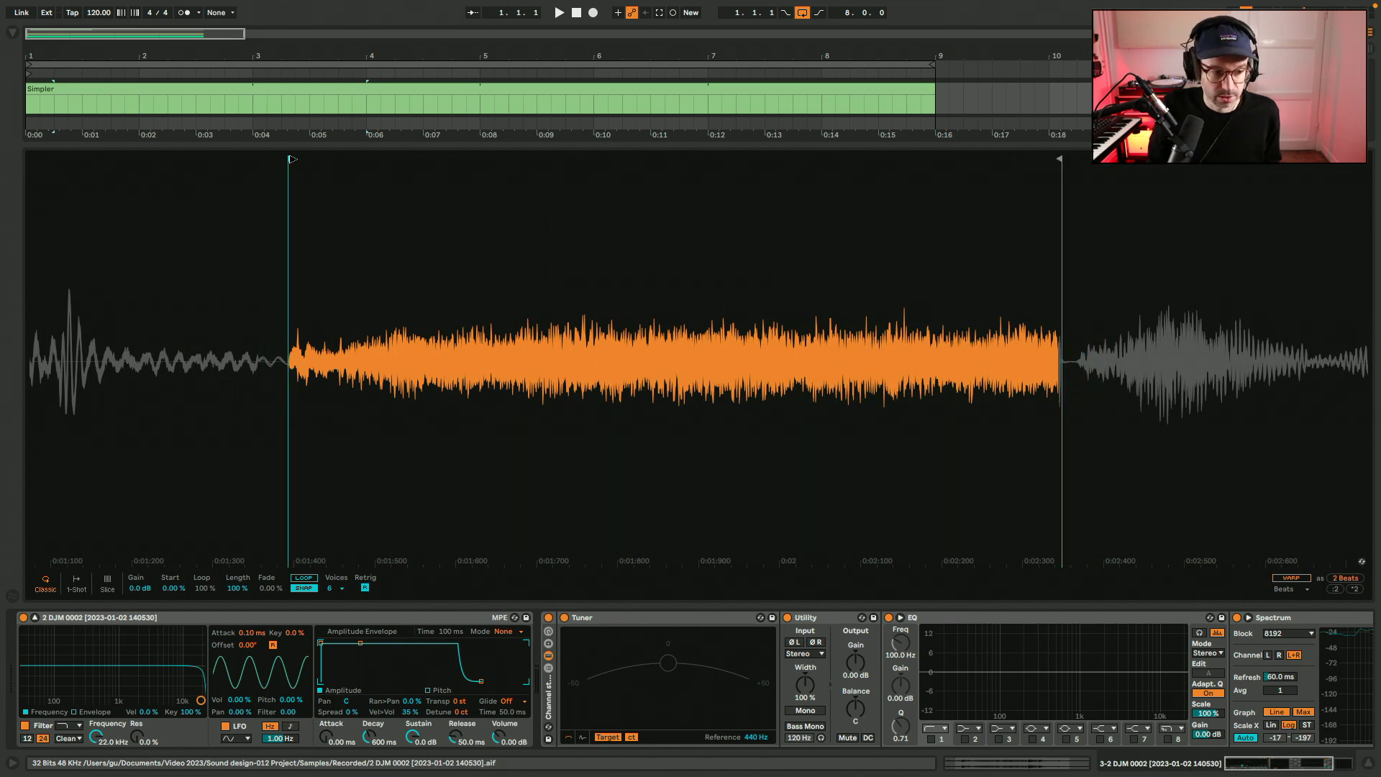
{"action": "key", "text": "a"}
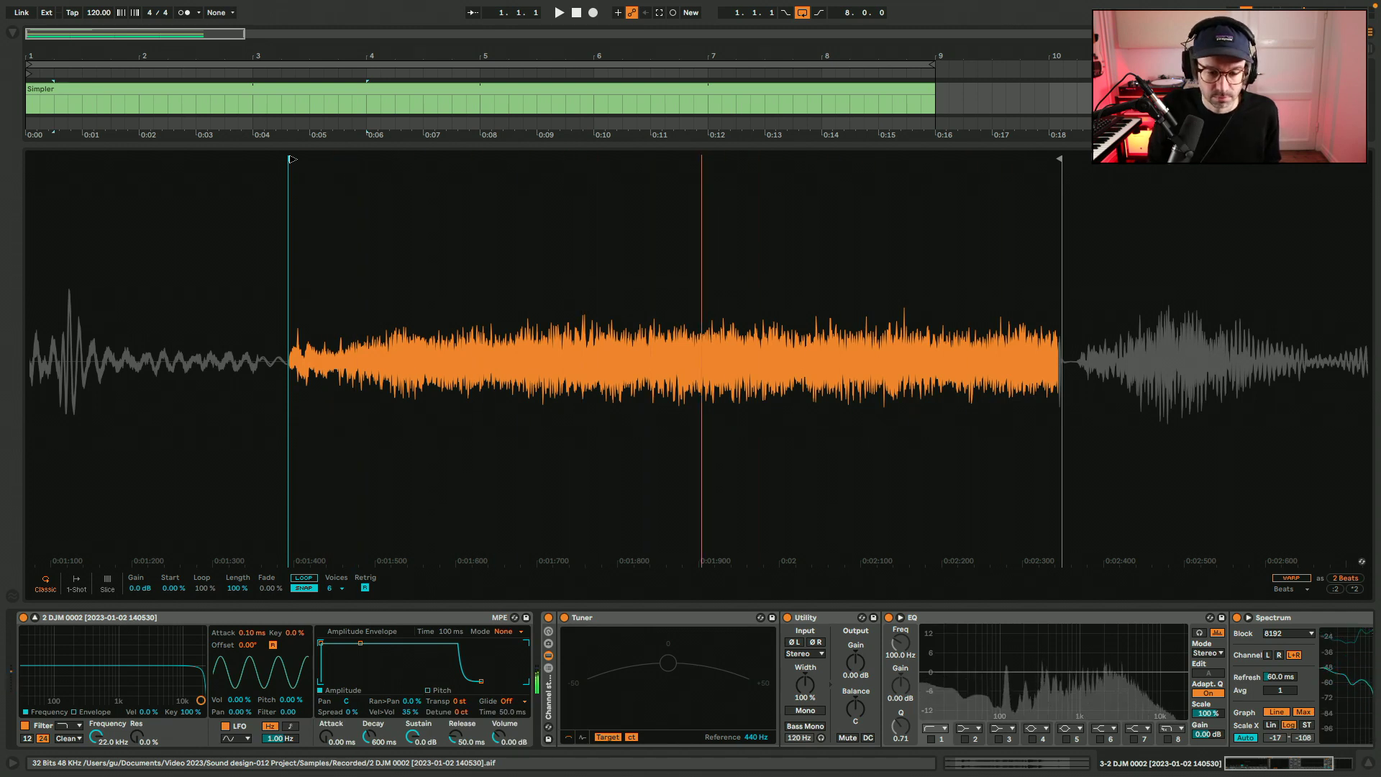
Turn on looping in the Simpler with a 35.2 % fade and a sample start shifted inward, and audition it.
{"action": "left_click", "coordinate": [304, 578]}
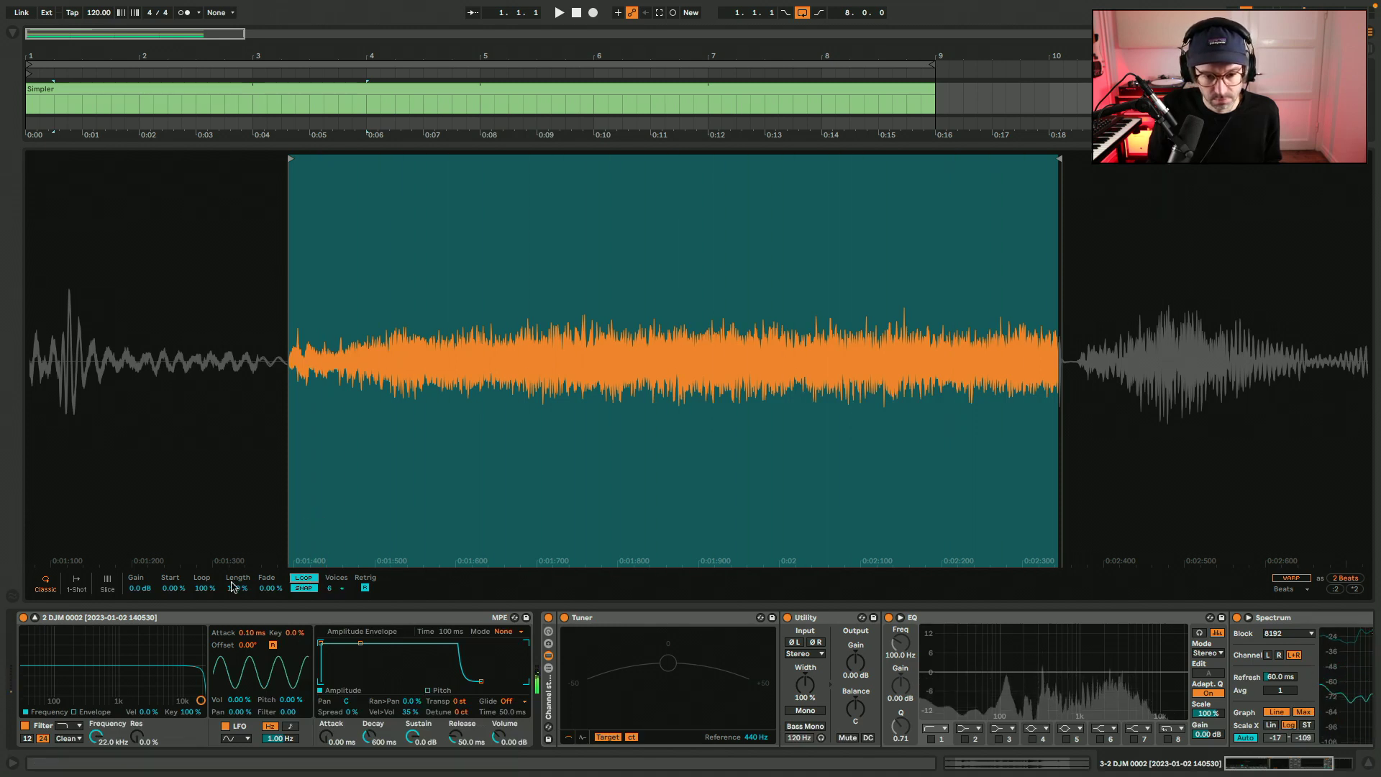
{"action": "left_click_drag", "start_coordinate": [165, 592], "coordinate": [166, 573]}
{"action": "left_click_drag", "start_coordinate": [267, 590], "coordinate": [267, 584]}
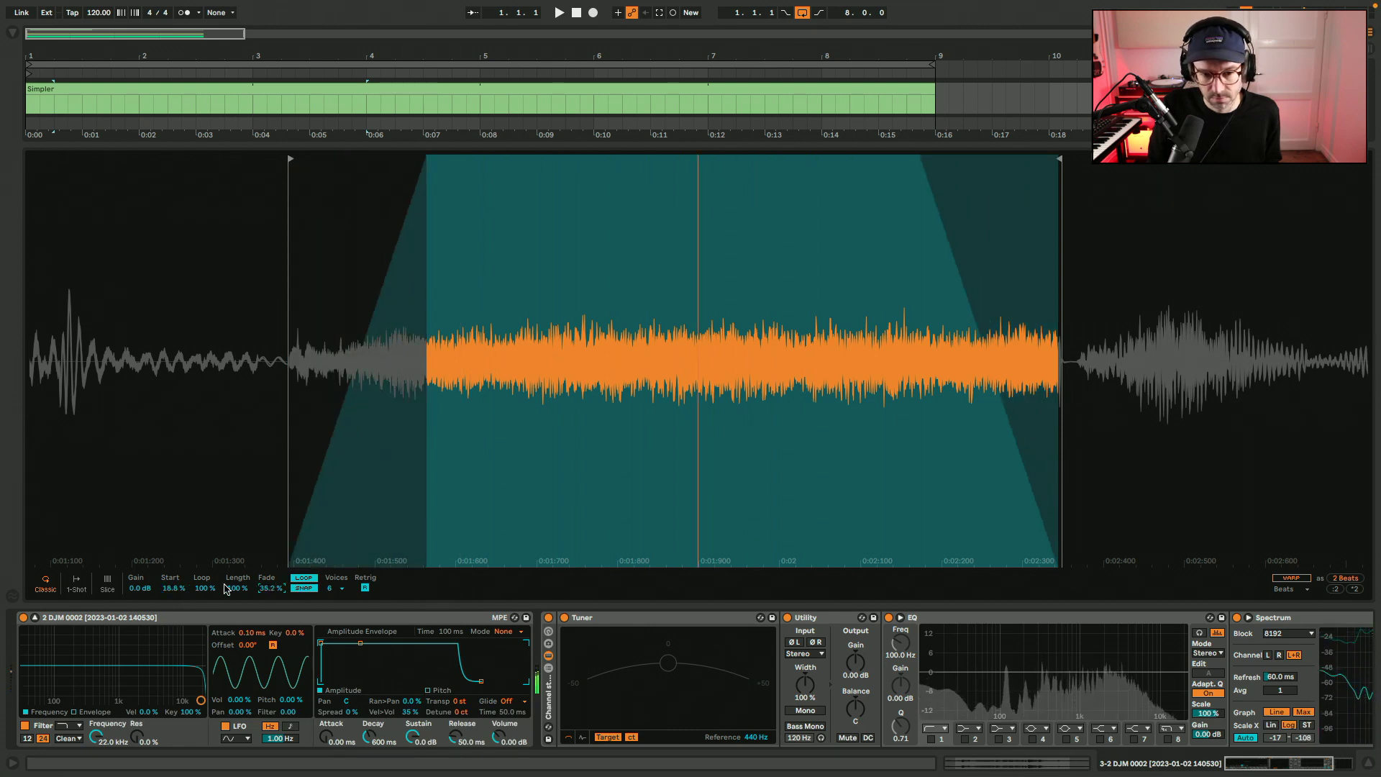
{"action": "mouse_move", "coordinate": [173, 588]}
{"action": "left_mouse_down"}
{"action": "mouse_move", "coordinate": [173, 601]}
{"action": "mouse_move", "coordinate": [173, 589]}
{"action": "left_mouse_up"}
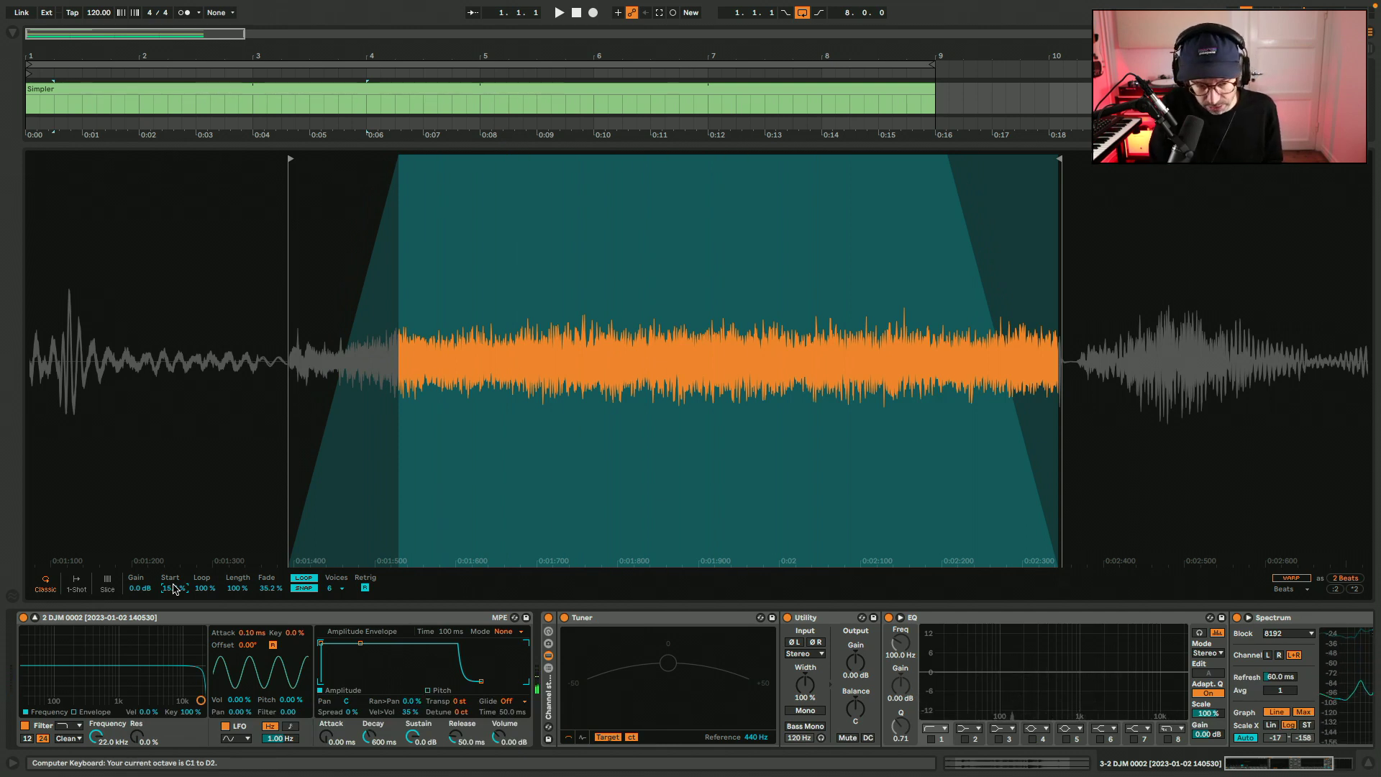
{"action": "key", "text": "a"}
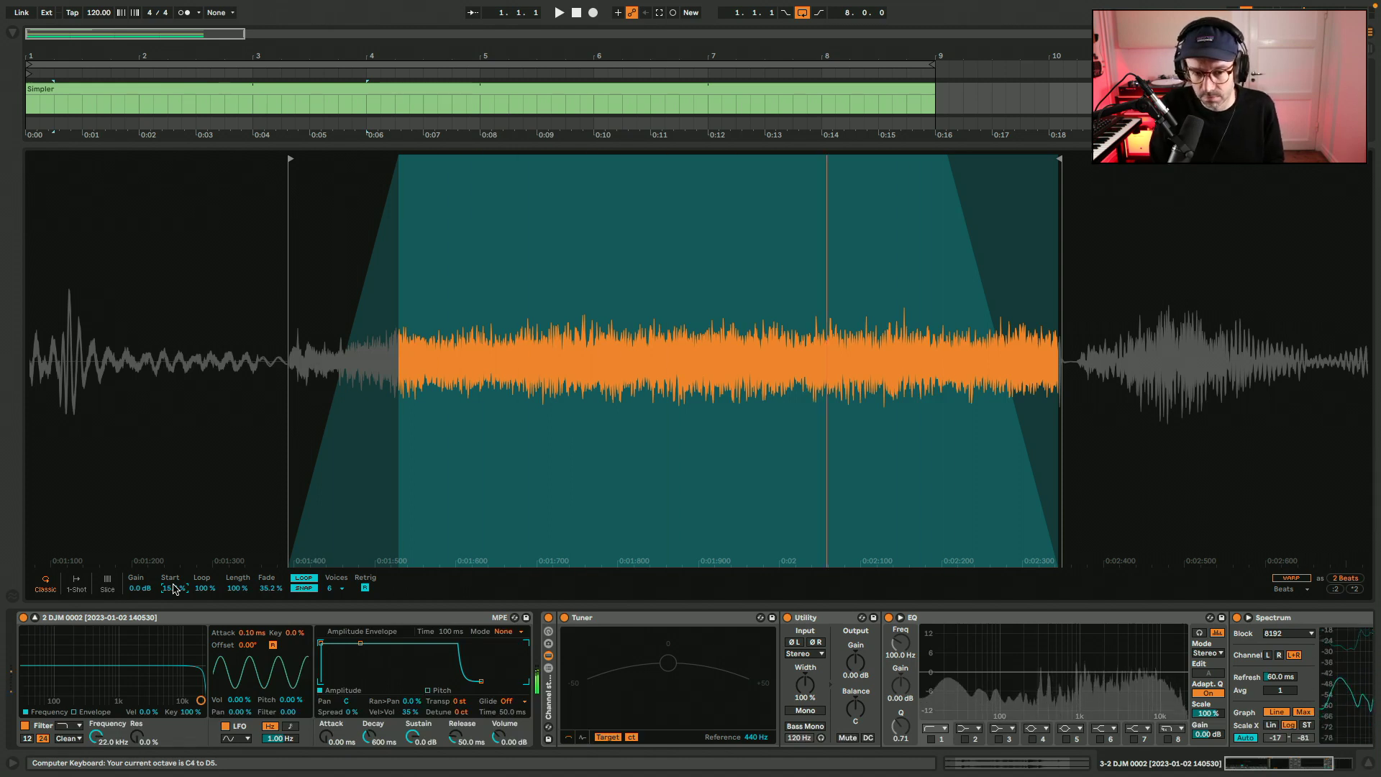
Set the Simpler's start to 36.7 % and audition the looped sample in different octaves.
{"action": "mouse_move", "coordinate": [172, 588]}
{"action": "left_mouse_down"}
{"action": "mouse_move", "coordinate": [173, 569]}
{"action": "mouse_move", "coordinate": [173, 587]}
{"action": "left_mouse_up"}
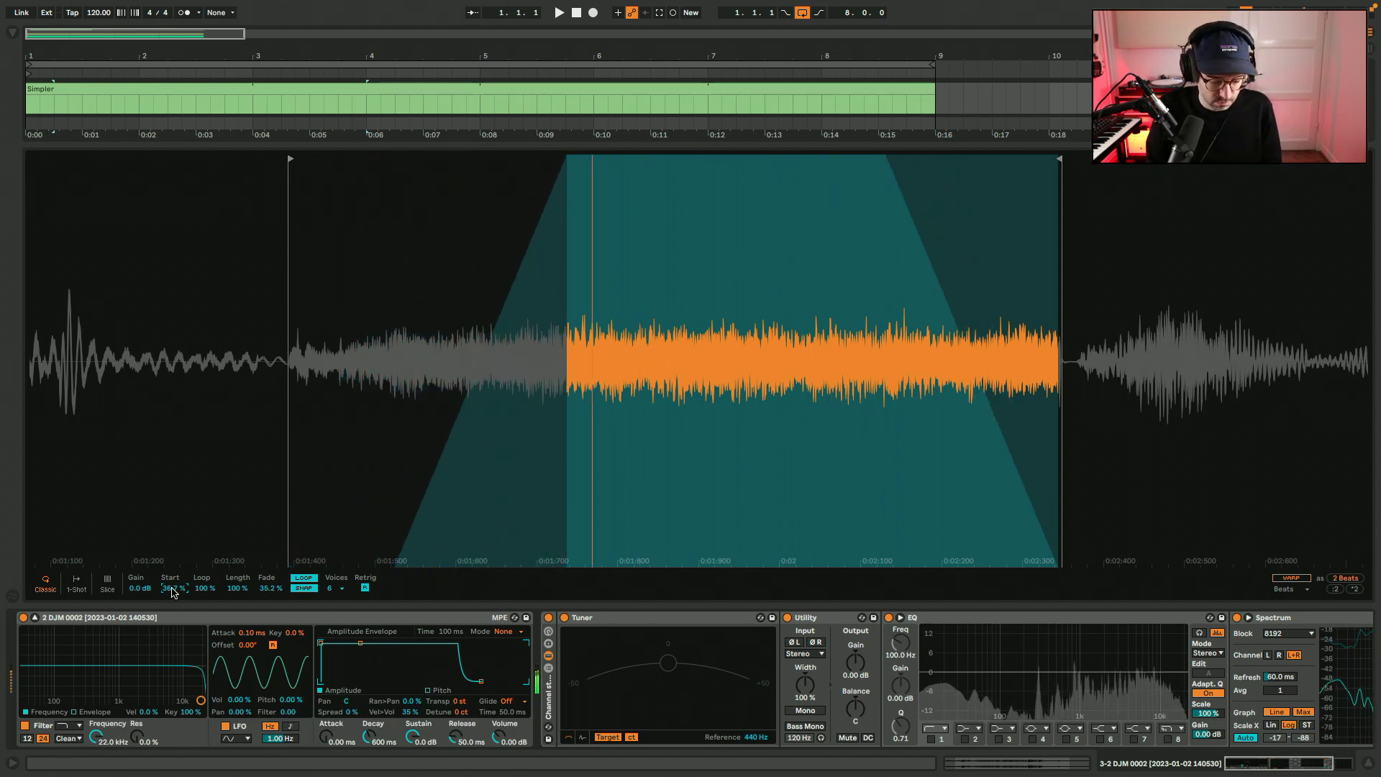
{"action": "key", "text": "x"}
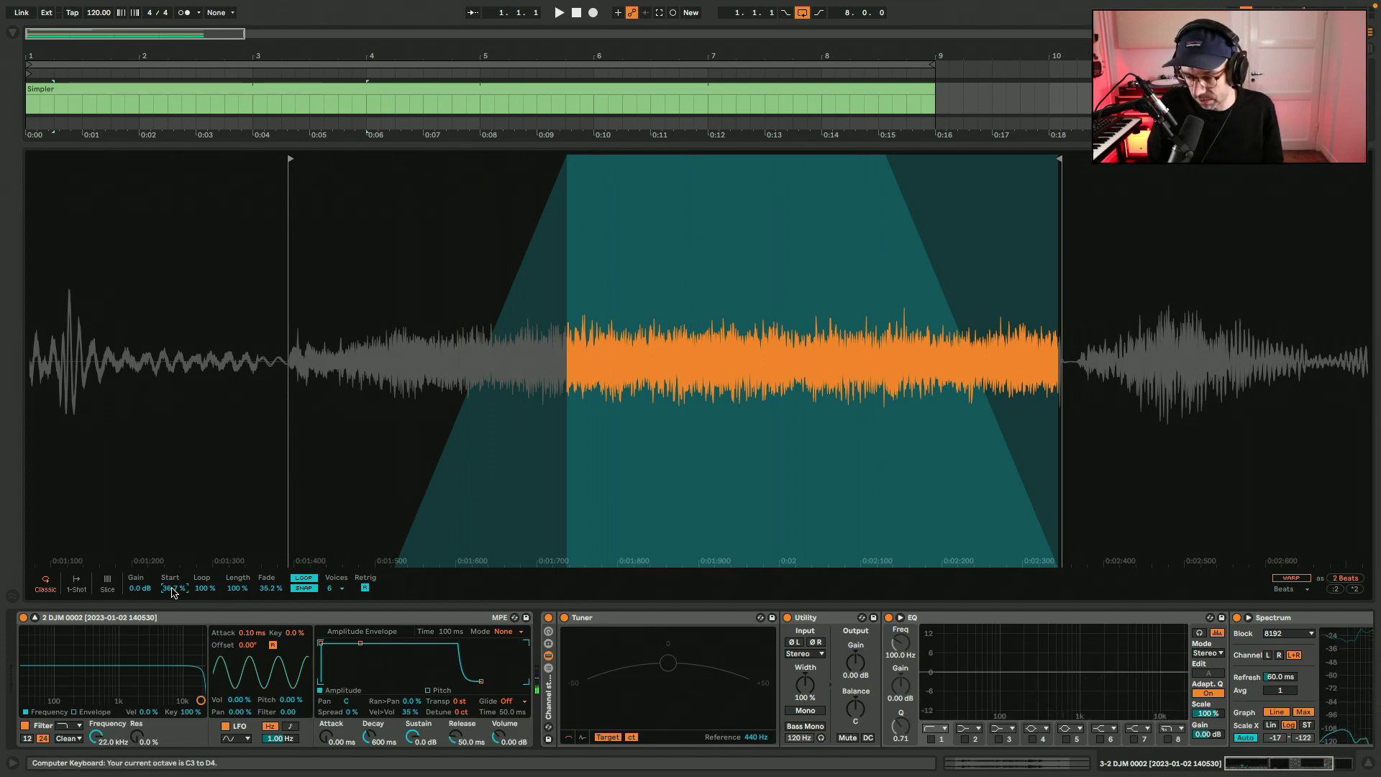
{"action": "key", "text": "s"}
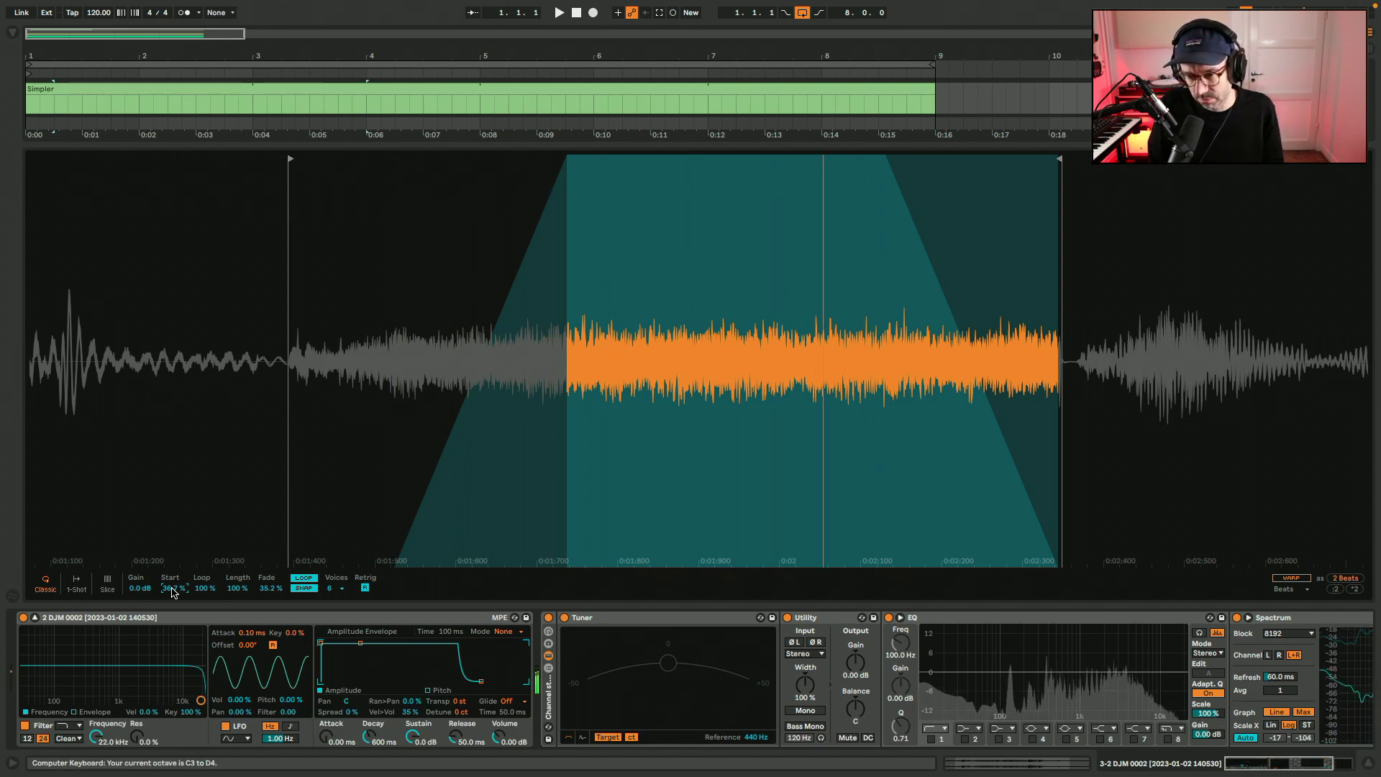
{"action": "key", "text": "s"}
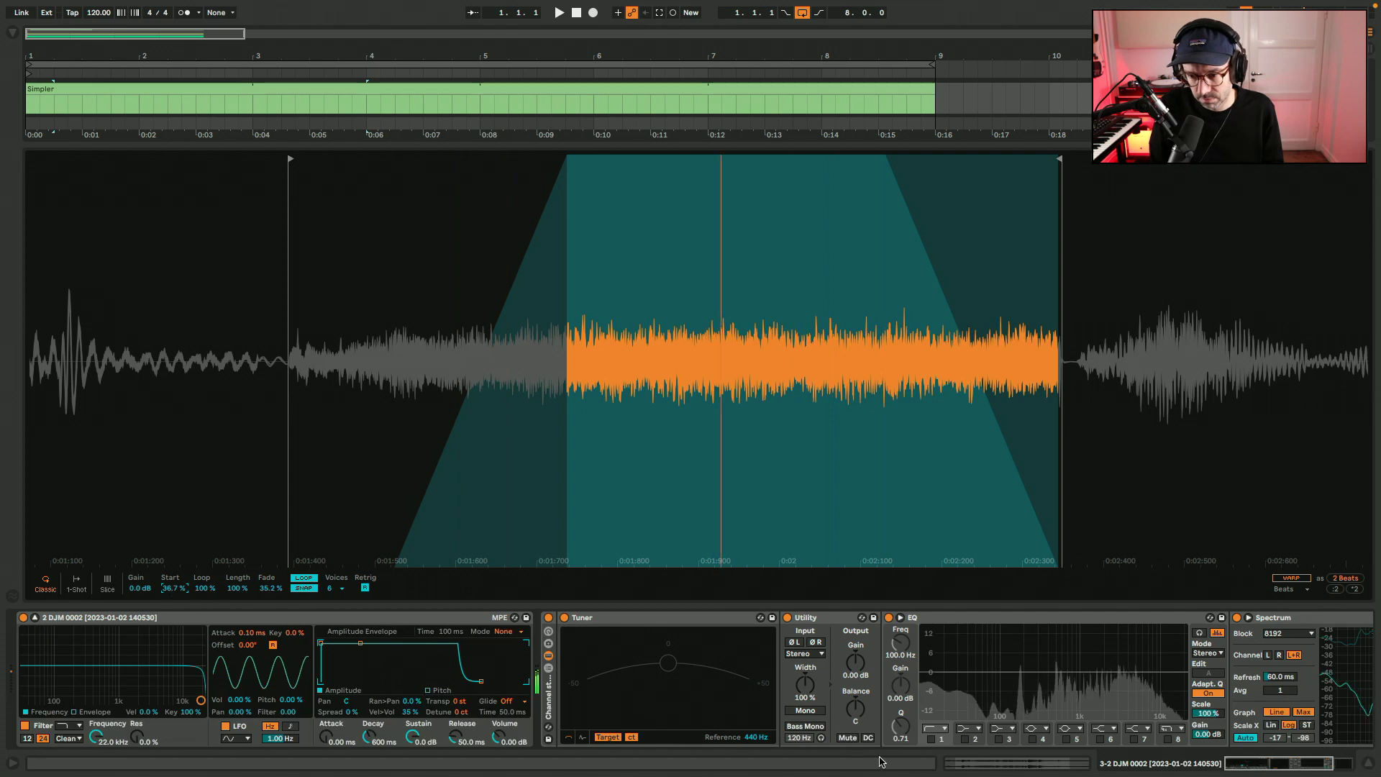
{"action": "key", "text": "x"}
{"action": "key", "text": "a"}
Enable the EQ's first low-cut band and add an Auto Filter directly after the EQ.
{"action": "left_click", "coordinate": [931, 739]}
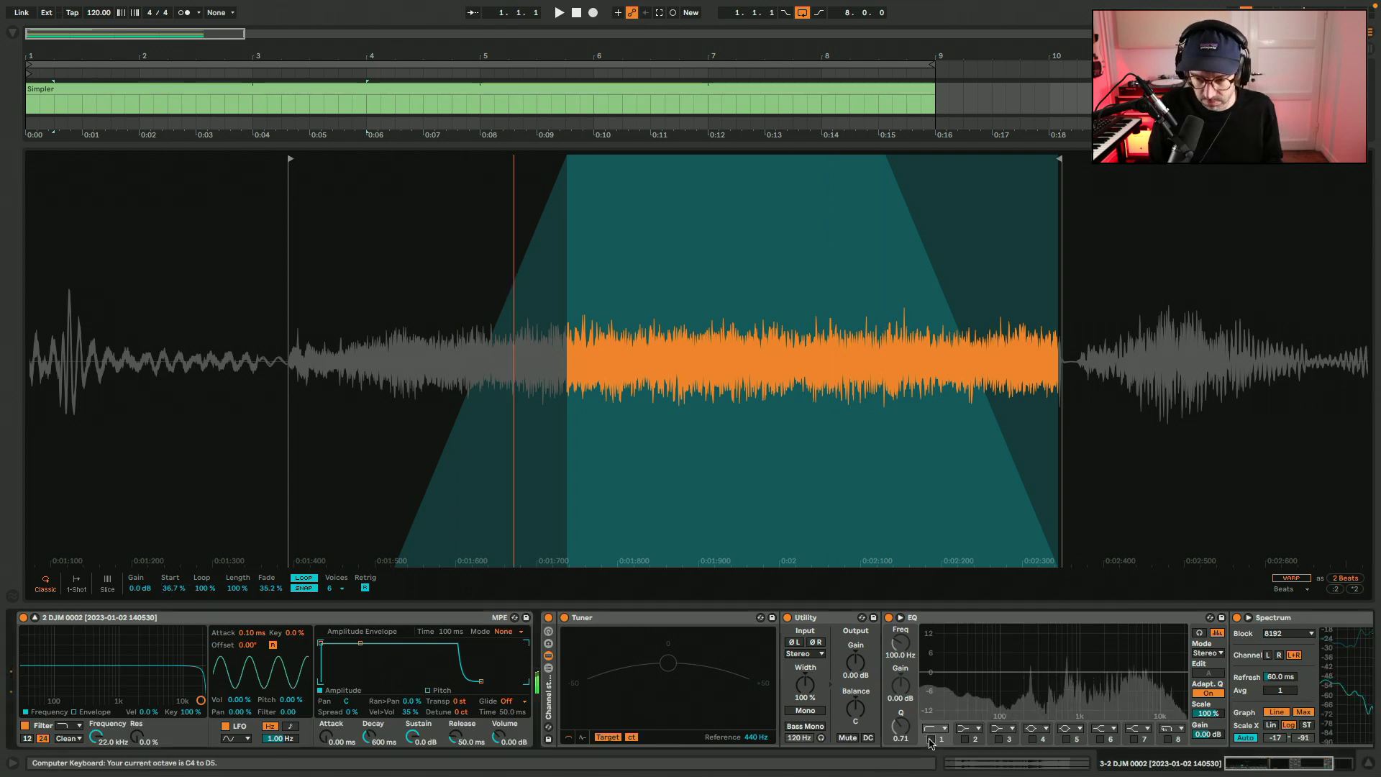
{"action": "left_click", "coordinate": [12, 34]}
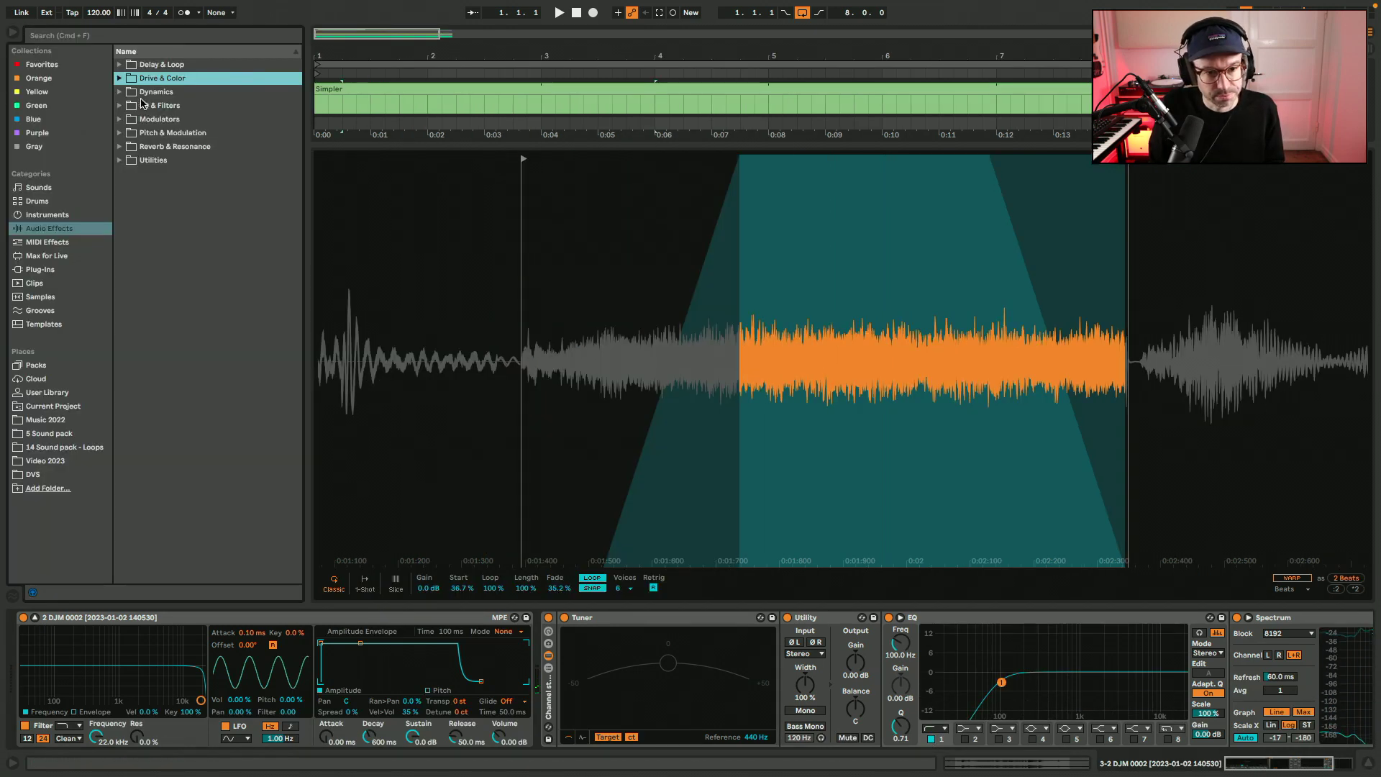
{"action": "left_click", "coordinate": [120, 106]}
{"action": "left_click_drag", "start_coordinate": [156, 118], "coordinate": [1292, 647]}
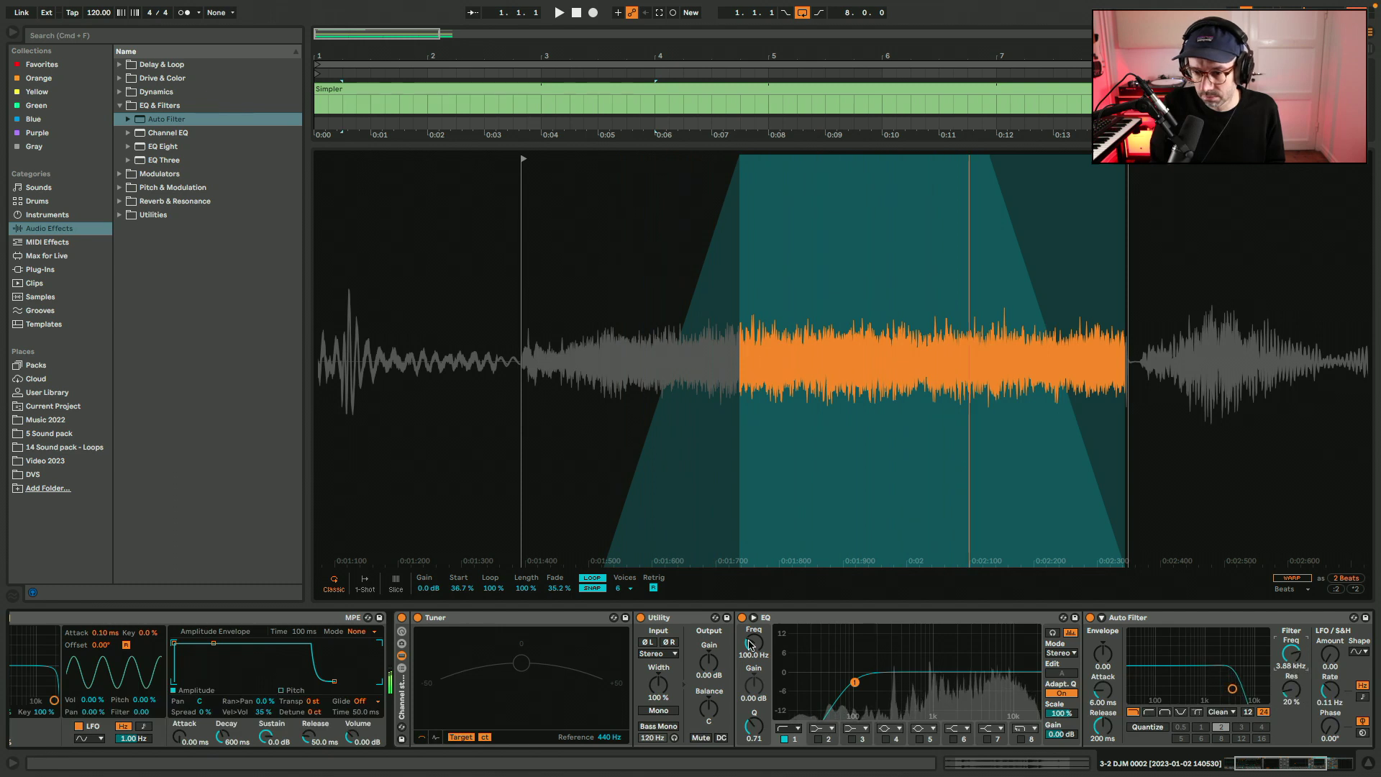
Set the EQ's low-cut band frequency to 500 Hz.
{"action": "left_click_drag", "start_coordinate": [855, 682], "coordinate": [889, 682]}
{"action": "left_click_drag", "start_coordinate": [752, 646], "coordinate": [751, 641]}
{"action": "type", "text": "300"}
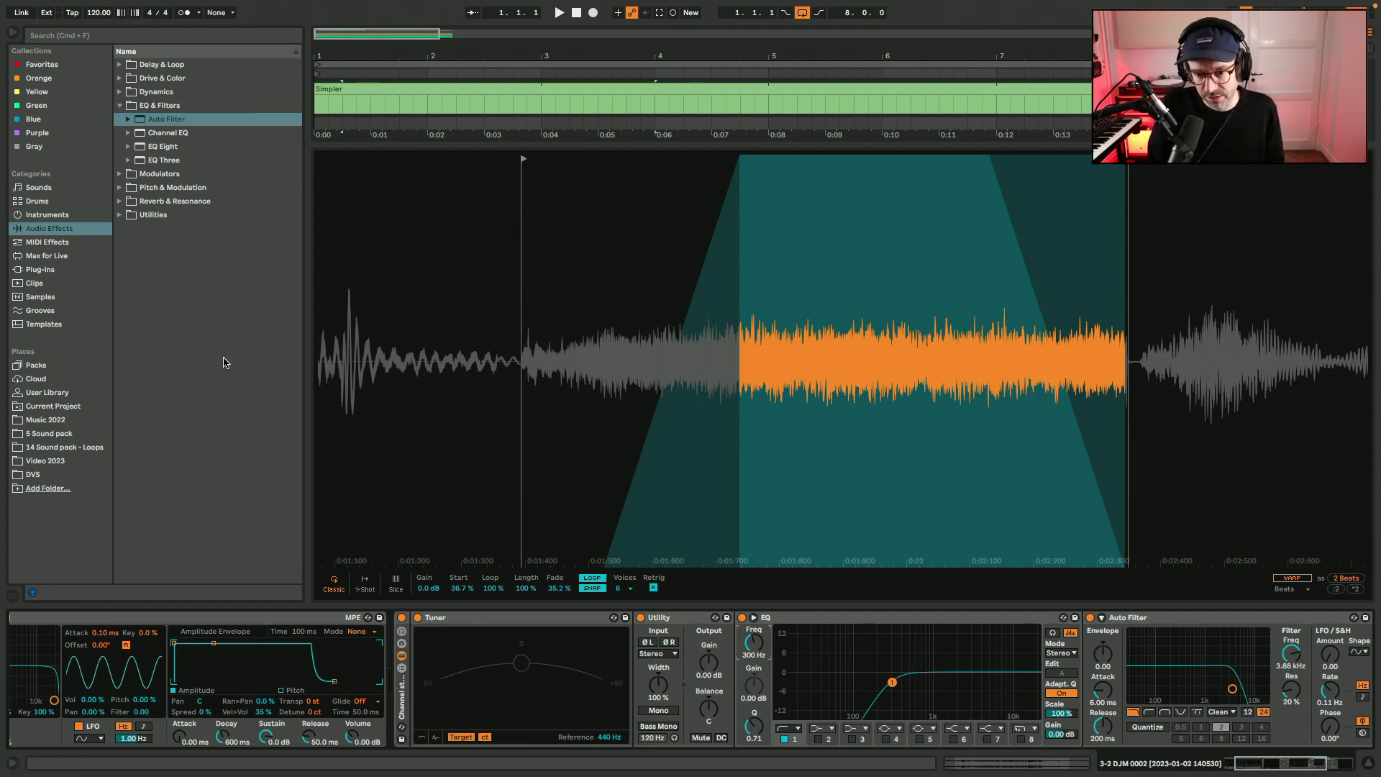
{"action": "left_click", "coordinate": [839, 619]}
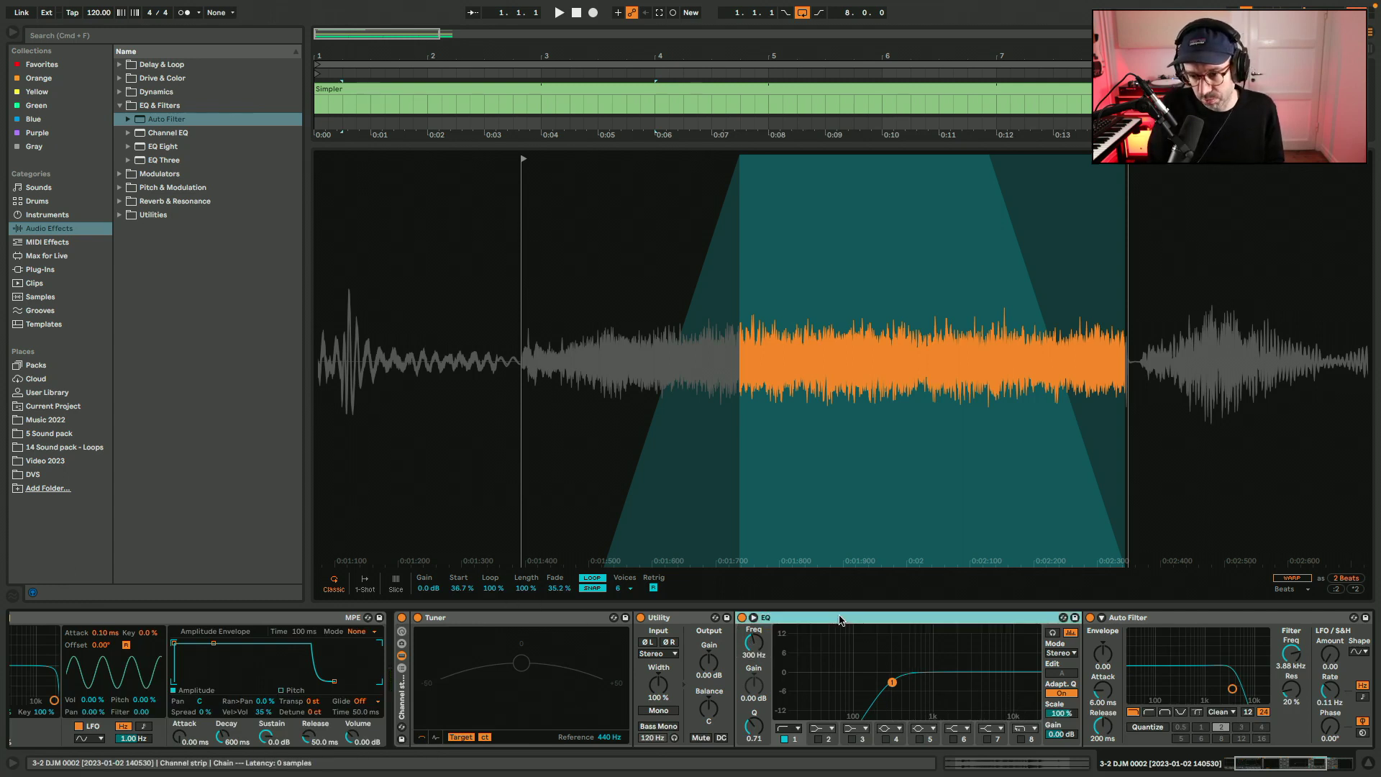
{"action": "left_click", "coordinate": [1147, 664]}
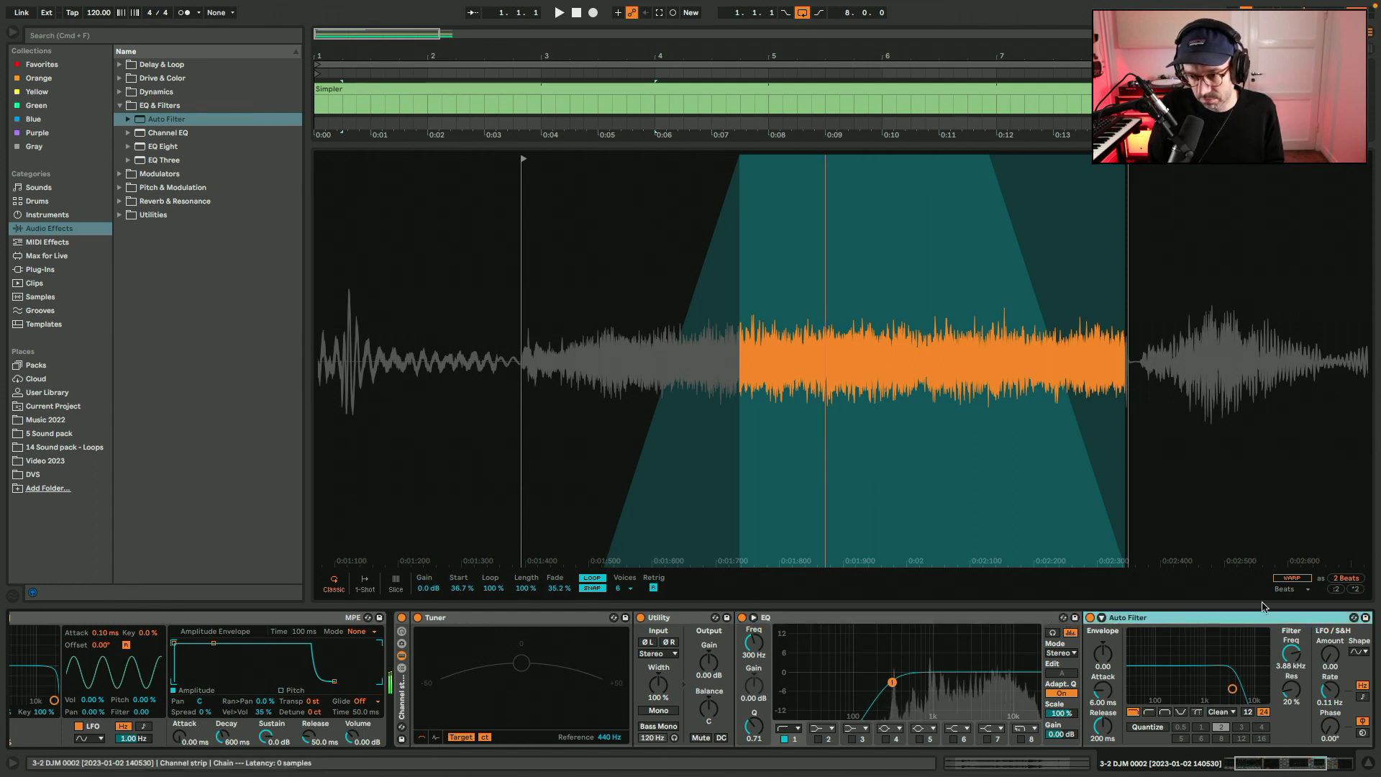
{"action": "mouse_move", "coordinate": [754, 642]}
{"action": "left_mouse_down"}
{"action": "mouse_move", "coordinate": [754, 627]}
{"action": "mouse_move", "coordinate": [759, 655]}
{"action": "left_mouse_up"}
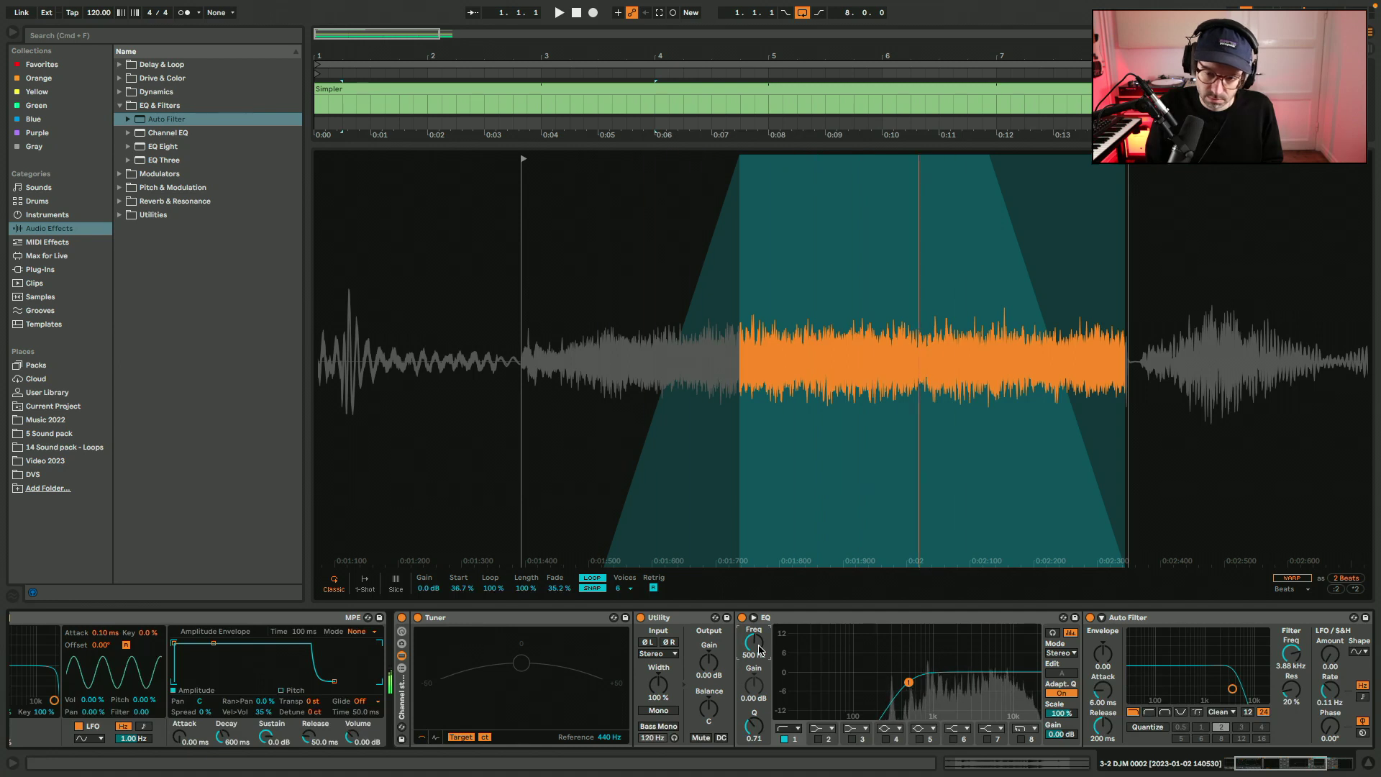
Ungroup the Channel strip rack and fold its Utility and Tuner devices.
{"action": "double_click", "coordinate": [663, 617]}
{"action": "left_click_drag", "start_coordinate": [571, 618], "coordinate": [407, 648]}
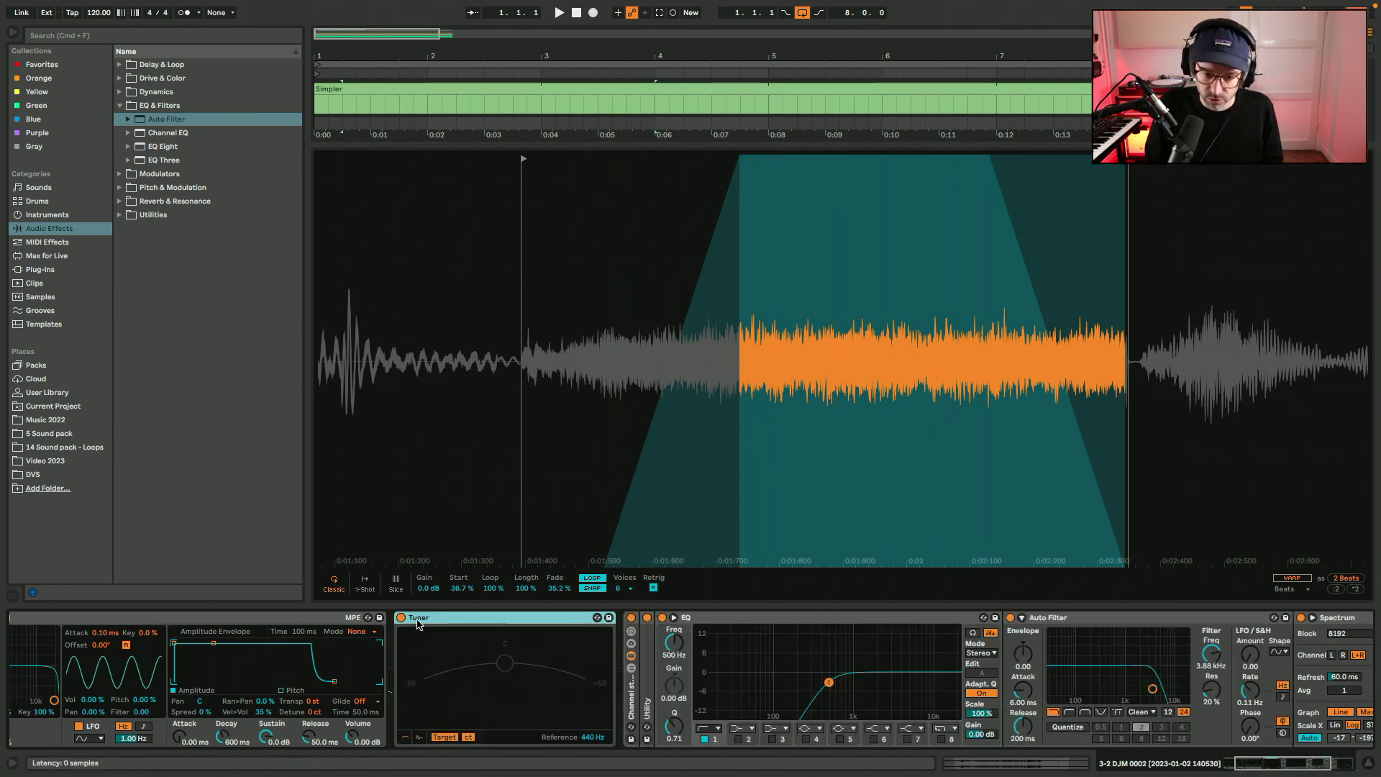
{"action": "left_click_drag", "start_coordinate": [645, 645], "coordinate": [439, 700]}
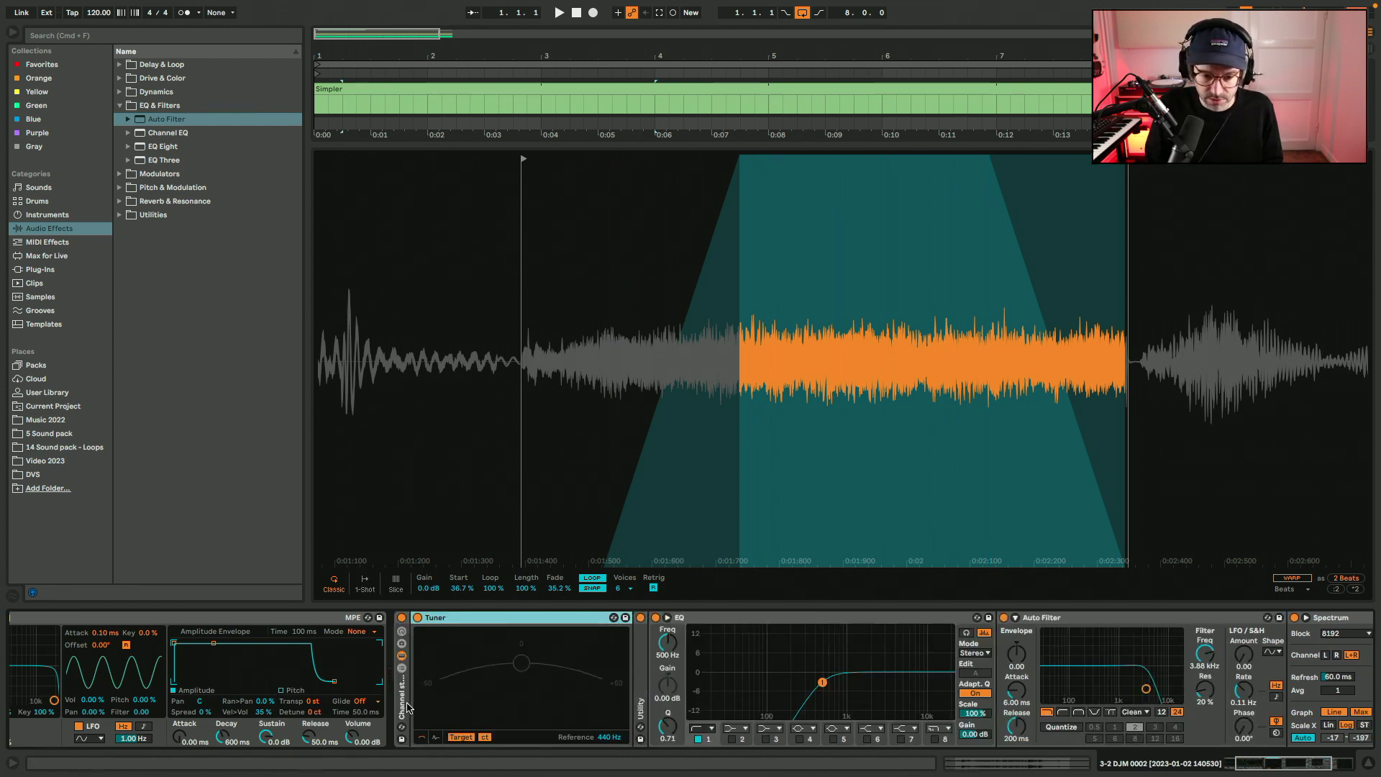
{"action": "left_click", "coordinate": [406, 706]}
{"action": "key", "text": "super+shift+g"}
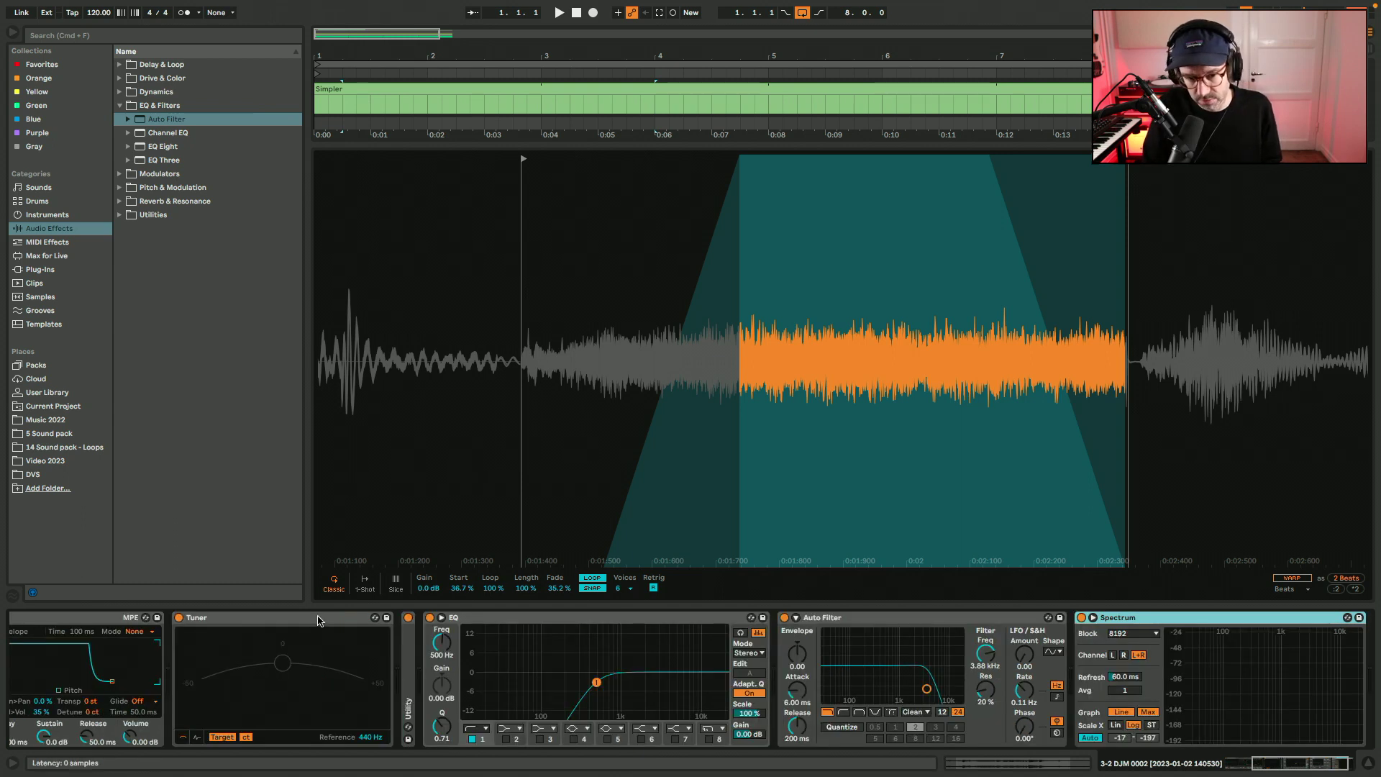
{"action": "double_click", "coordinate": [319, 620]}
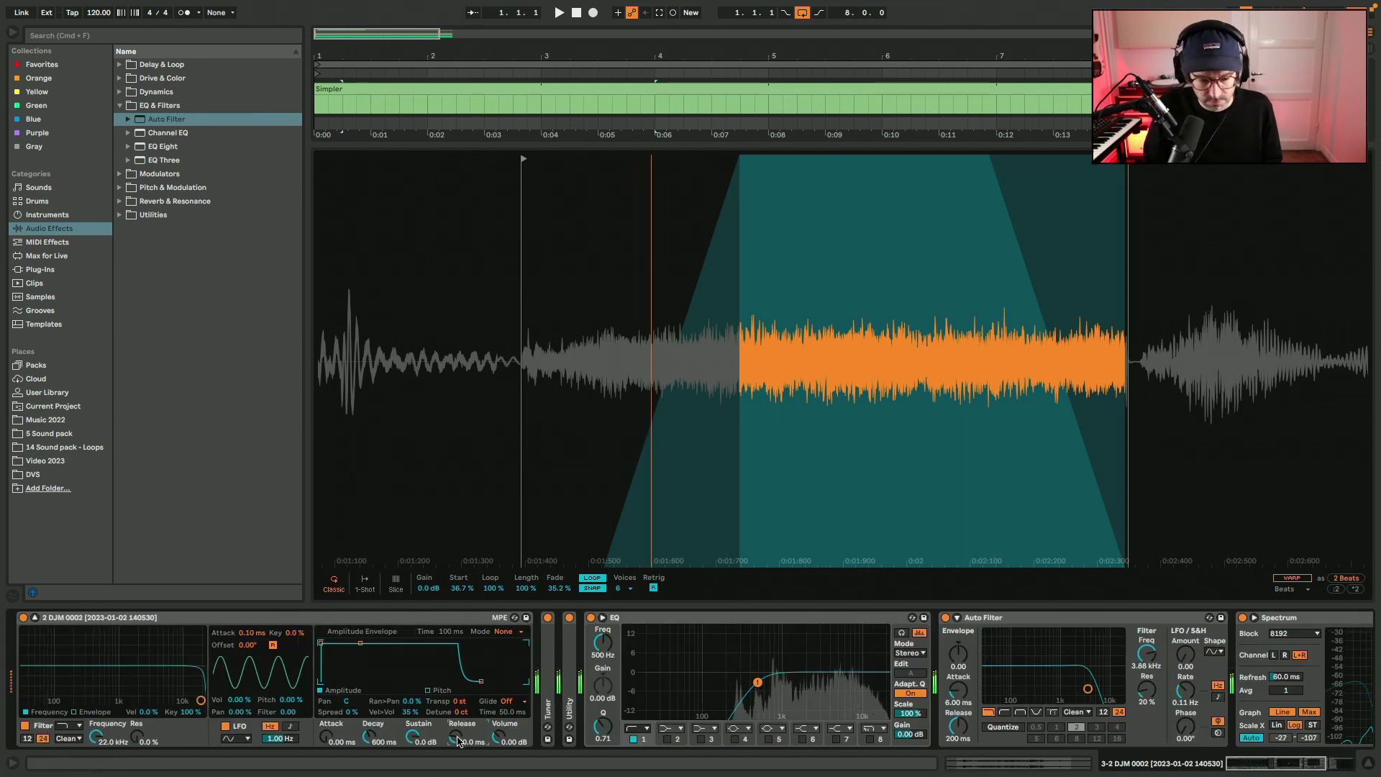
Set the Simpler's amplitude envelope to a 2.50 s release and a 100 ms attack.
{"action": "left_click_drag", "start_coordinate": [458, 739], "coordinate": [458, 712]}
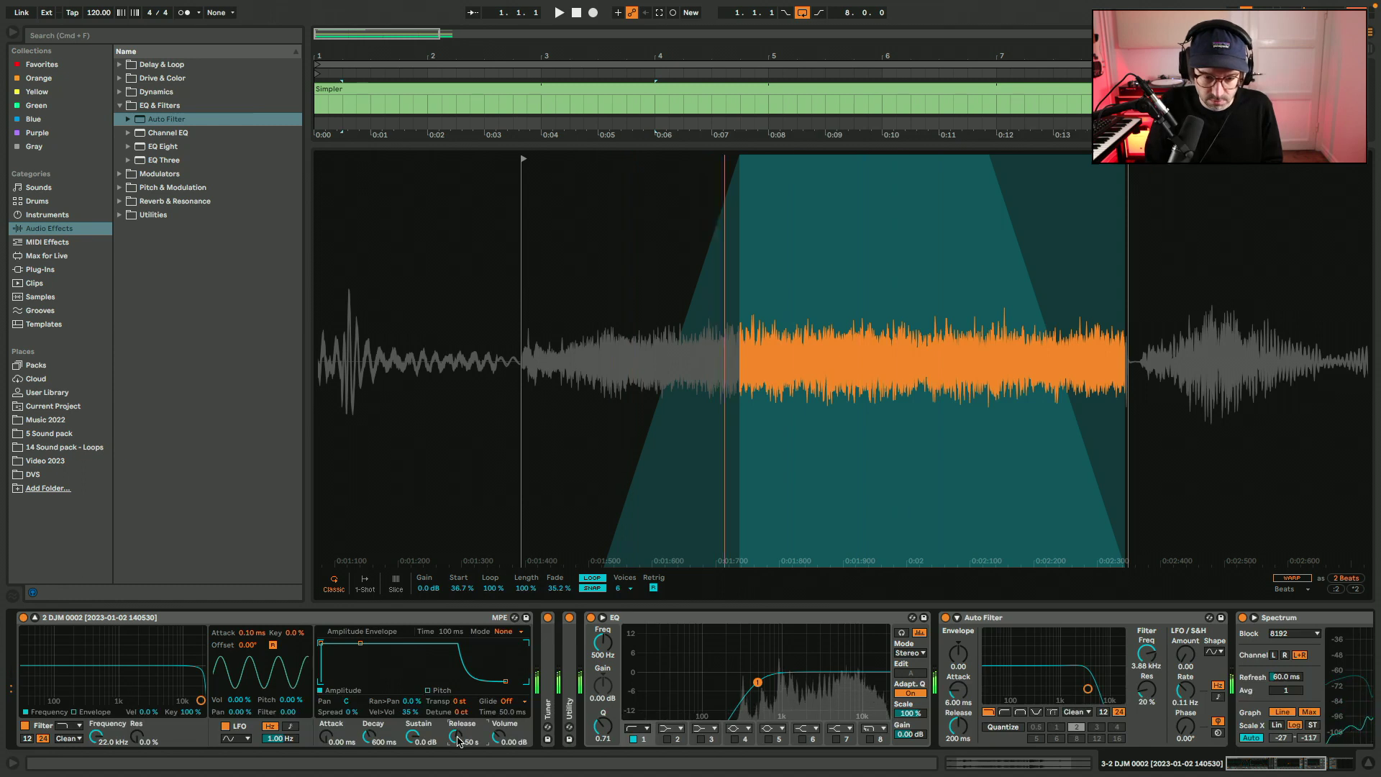
{"action": "left_click", "coordinate": [327, 737]}
{"action": "left_click_drag", "start_coordinate": [325, 738], "coordinate": [325, 719]}
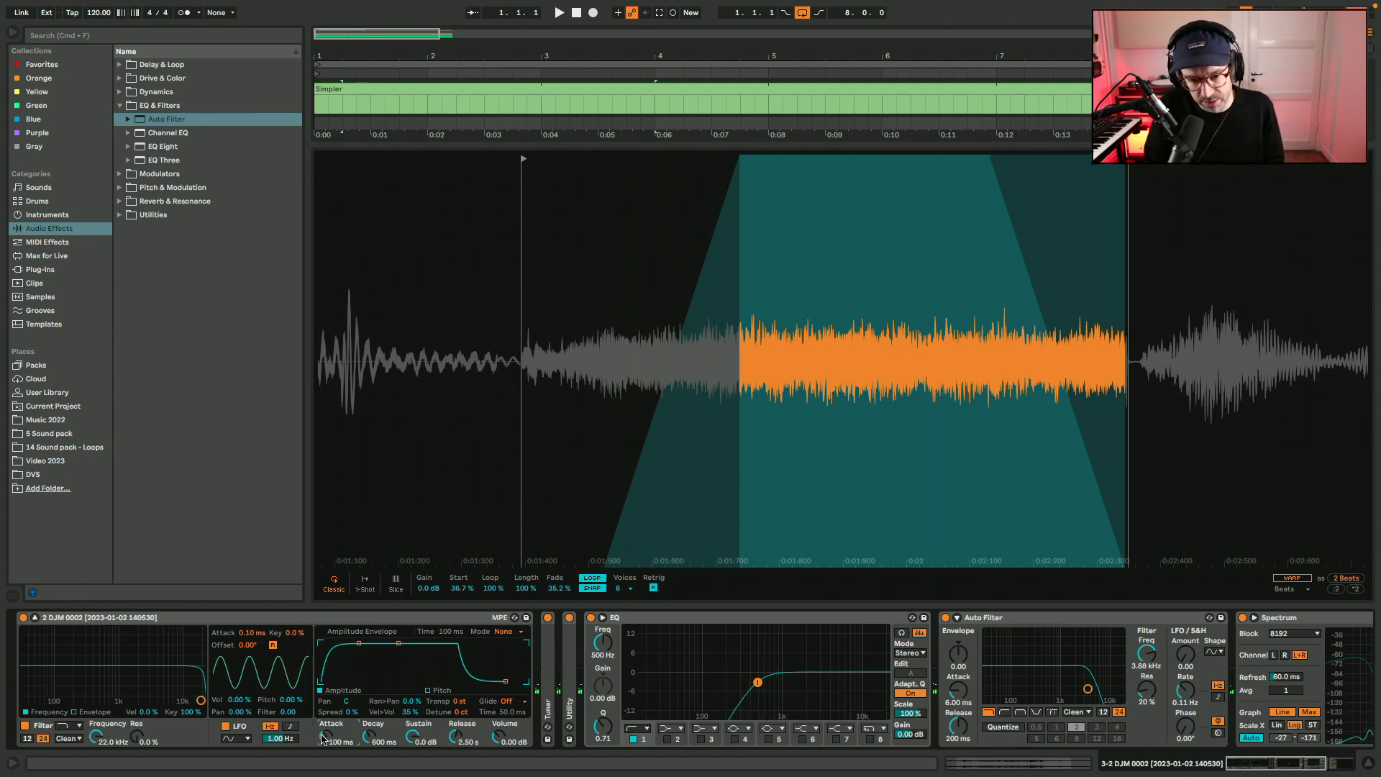
{"action": "left_click", "coordinate": [266, 619]}
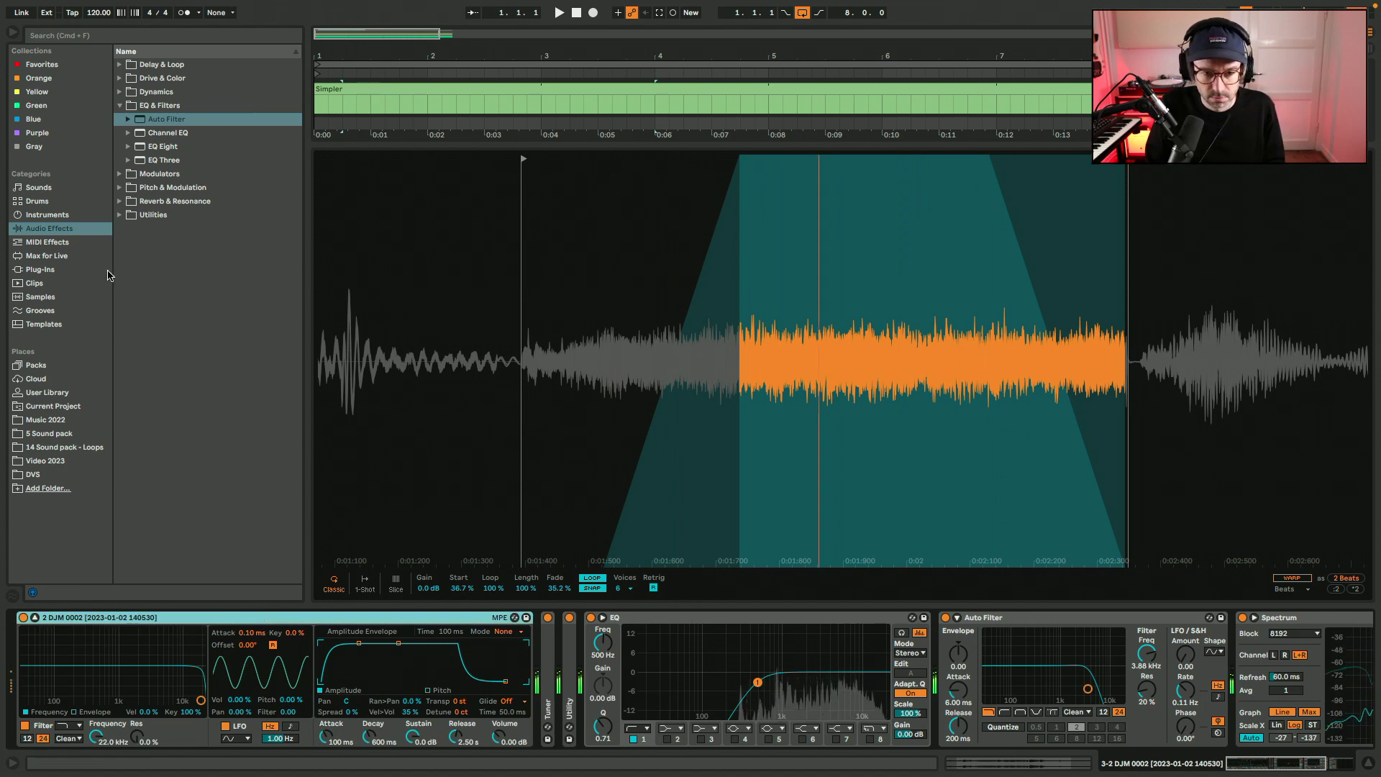
Unfold the Utility device and switch its signal to mono.
{"action": "double_click", "coordinate": [569, 709]}
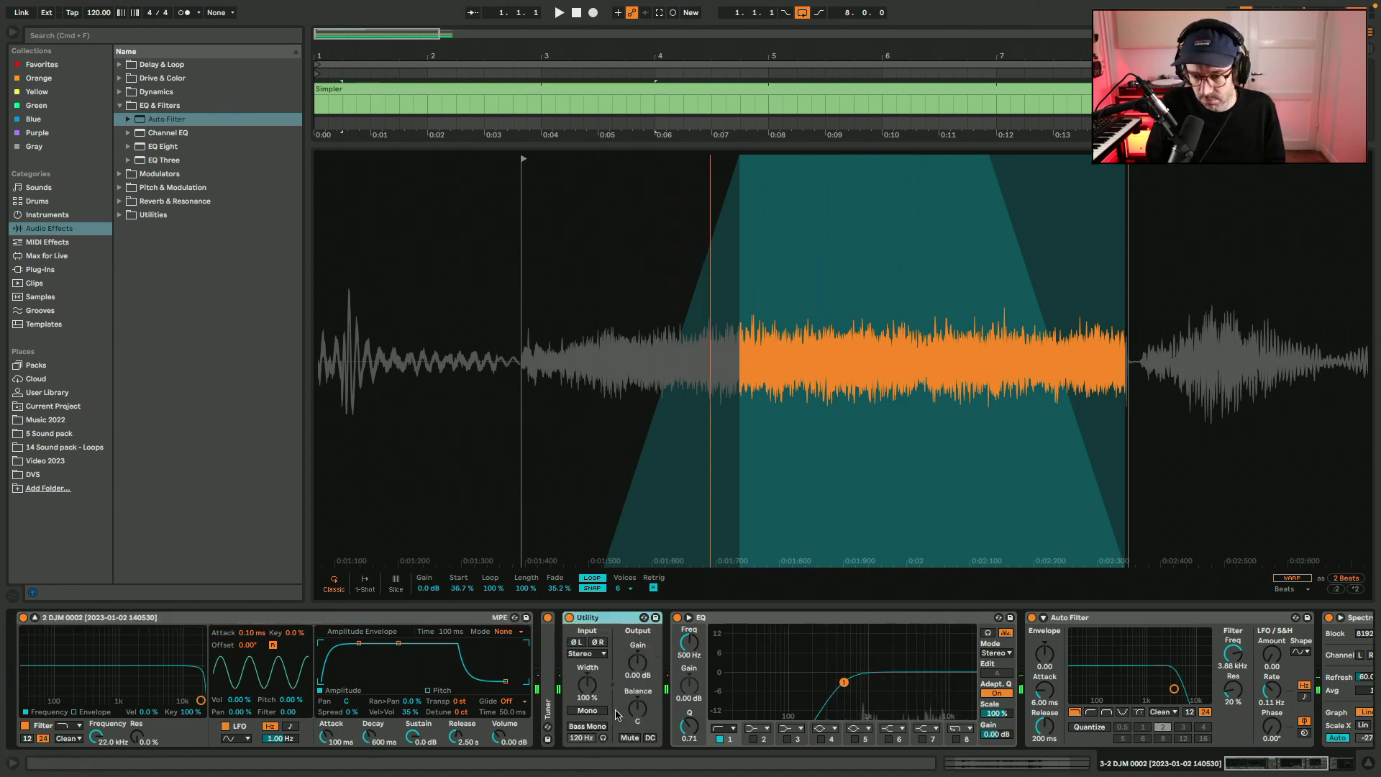
{"action": "left_click", "coordinate": [588, 711]}
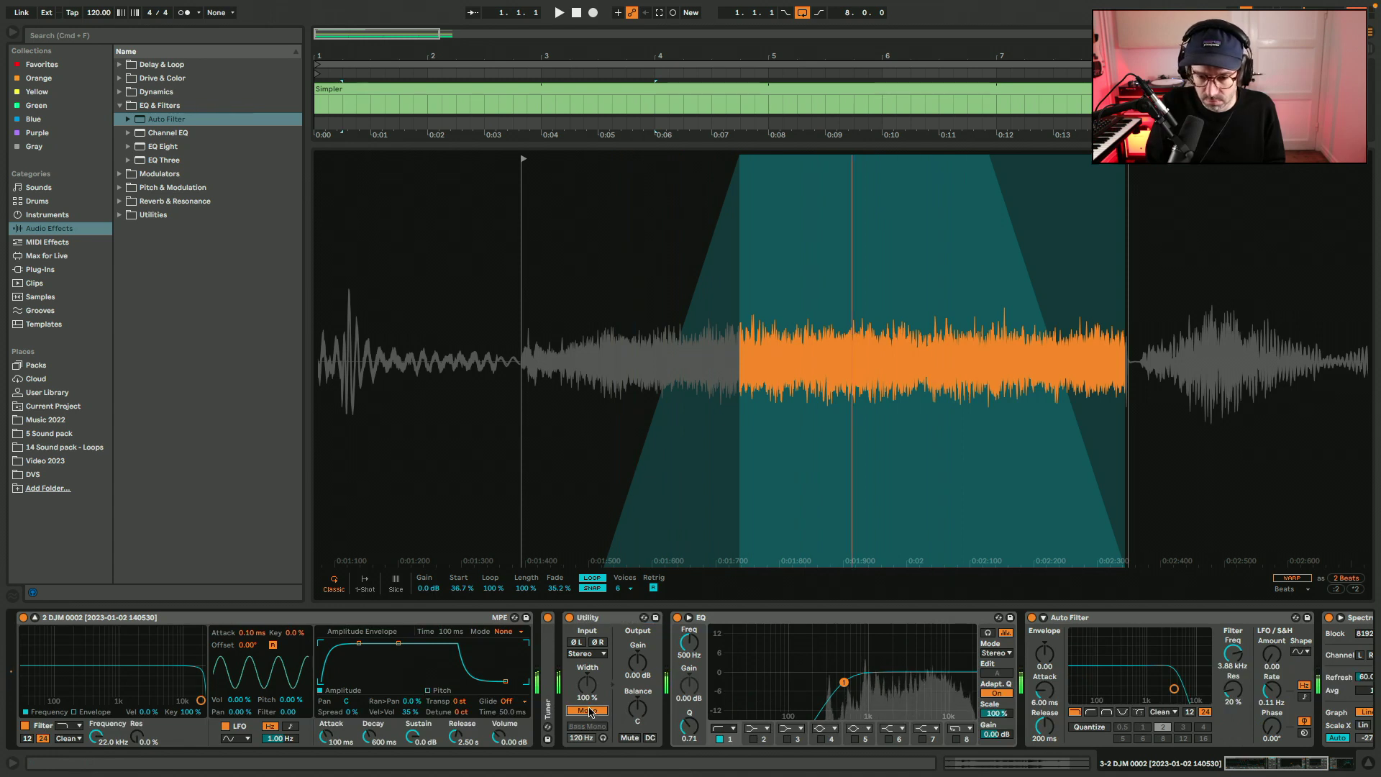
{"action": "left_click", "coordinate": [594, 623]}
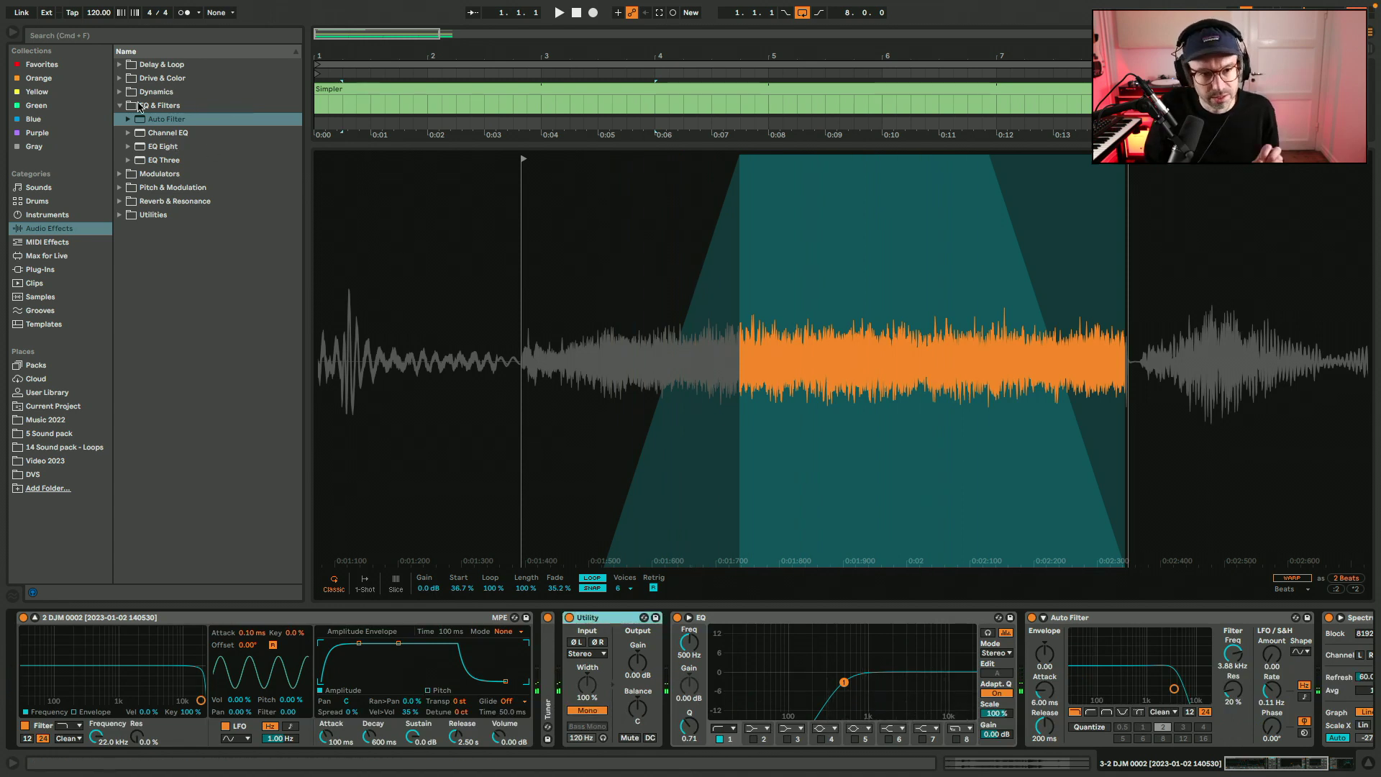
Add a Hybrid Reverb after the Auto Filter and choose the Shimmer algorithm.
{"action": "left_click", "coordinate": [119, 202]}
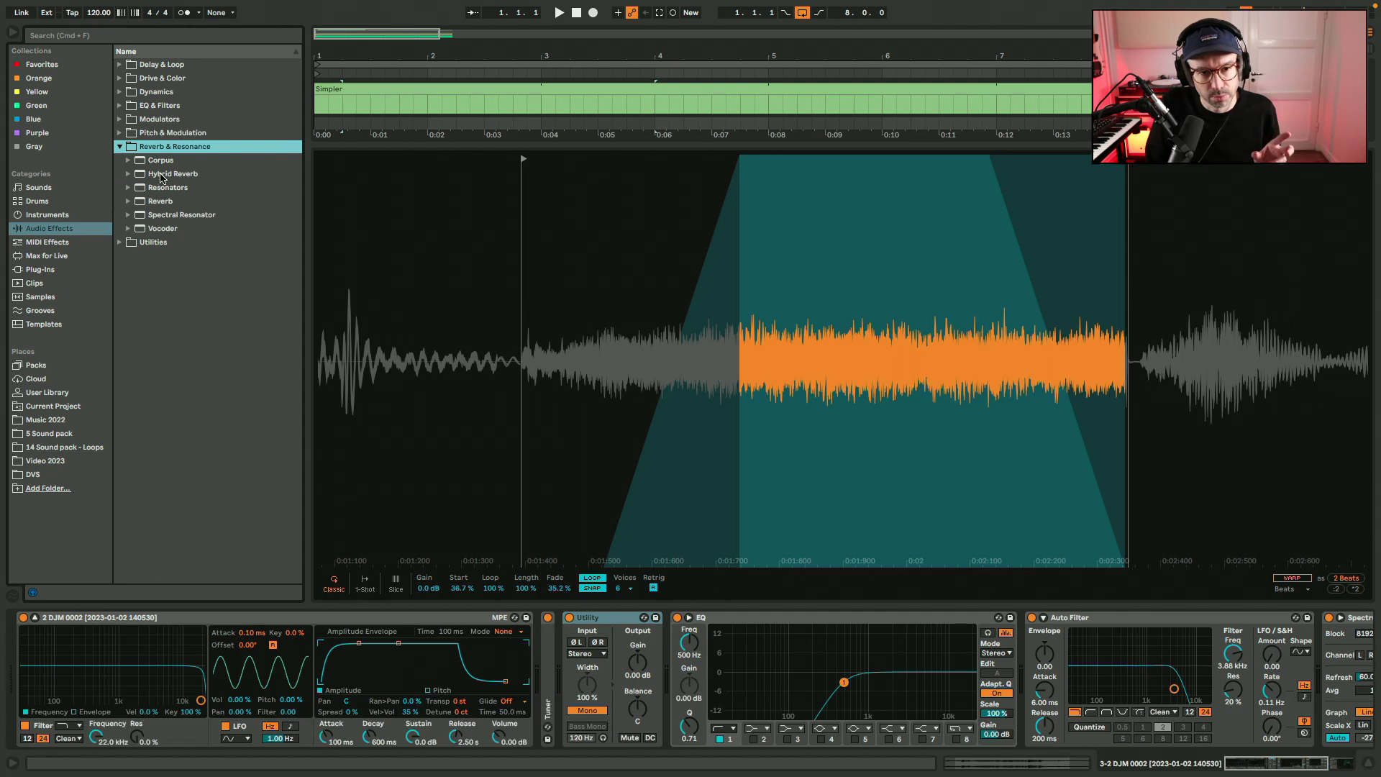
{"action": "left_click", "coordinate": [161, 175]}
{"action": "left_click_drag", "start_coordinate": [1378, 525], "coordinate": [1284, 654]}
{"action": "left_click", "coordinate": [1153, 697]}
{"action": "left_click", "coordinate": [1153, 730]}
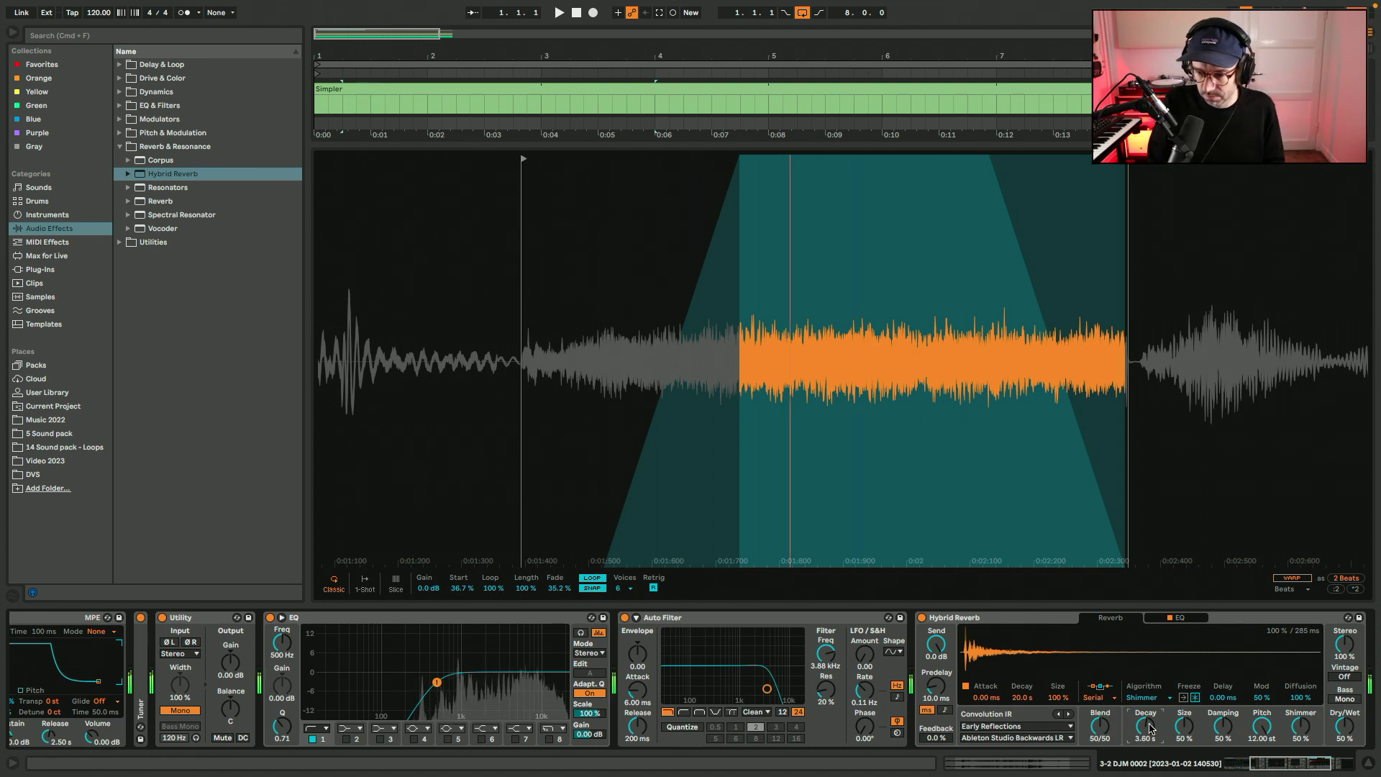
Compare the sound with Hybrid Reverb bypassed and active, and audition the instrument in different octaves.
{"action": "left_click", "coordinate": [922, 618]}
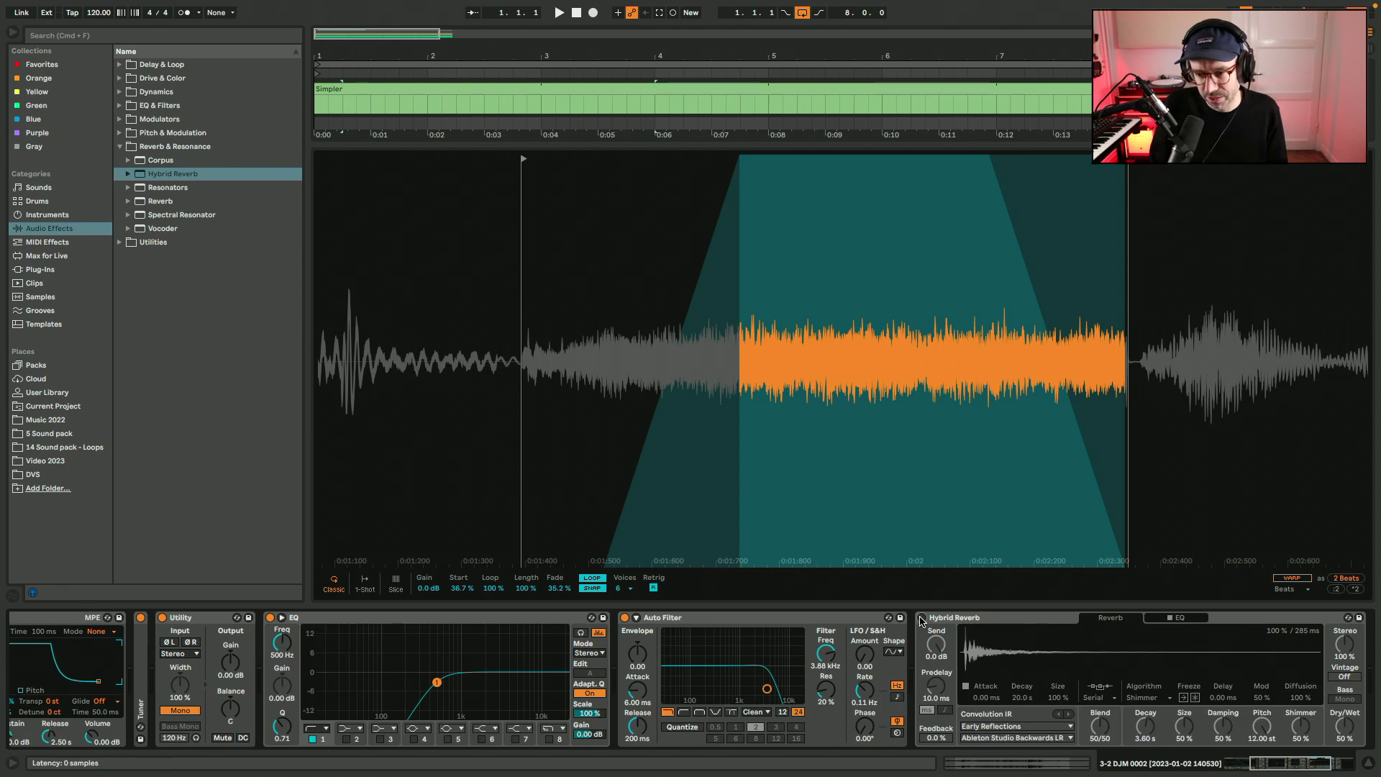
{"action": "left_click", "coordinate": [922, 618]}
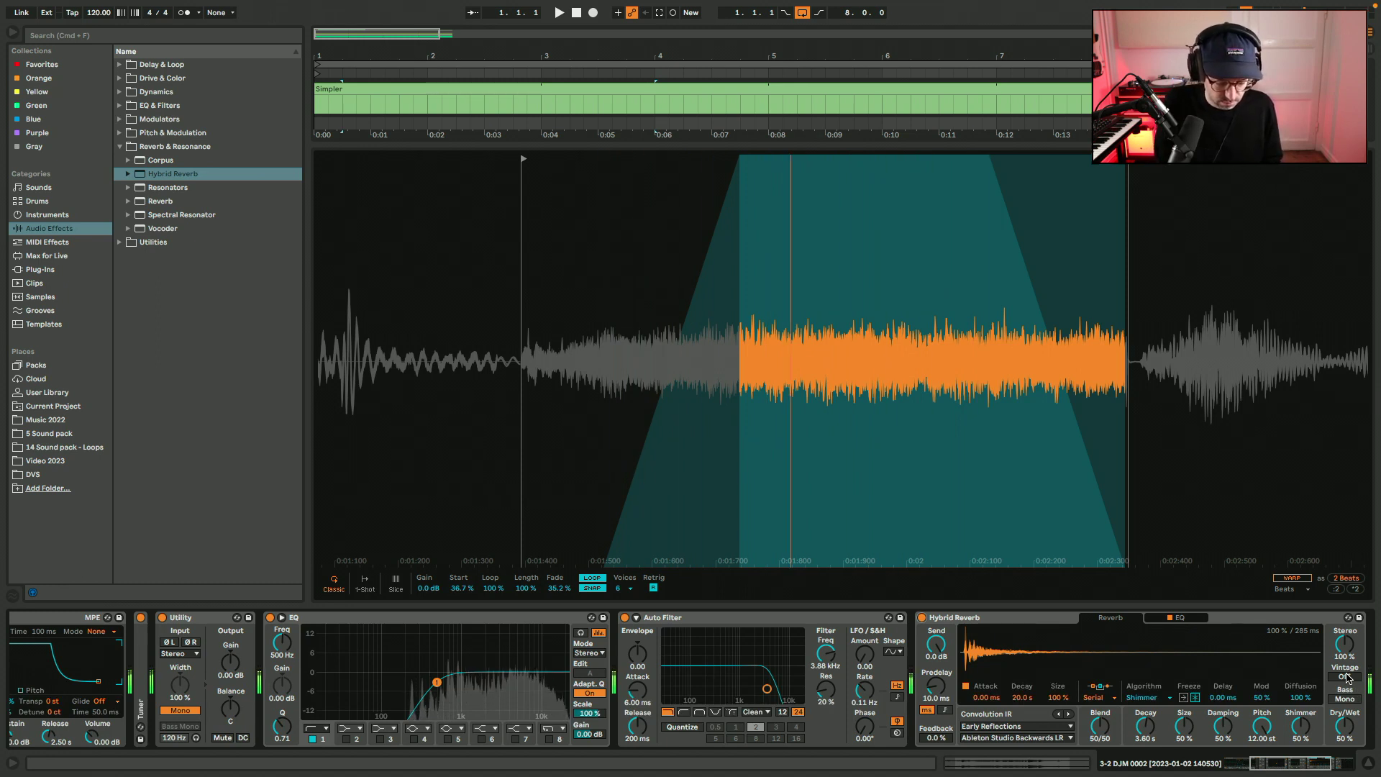
{"action": "key", "text": "z"}
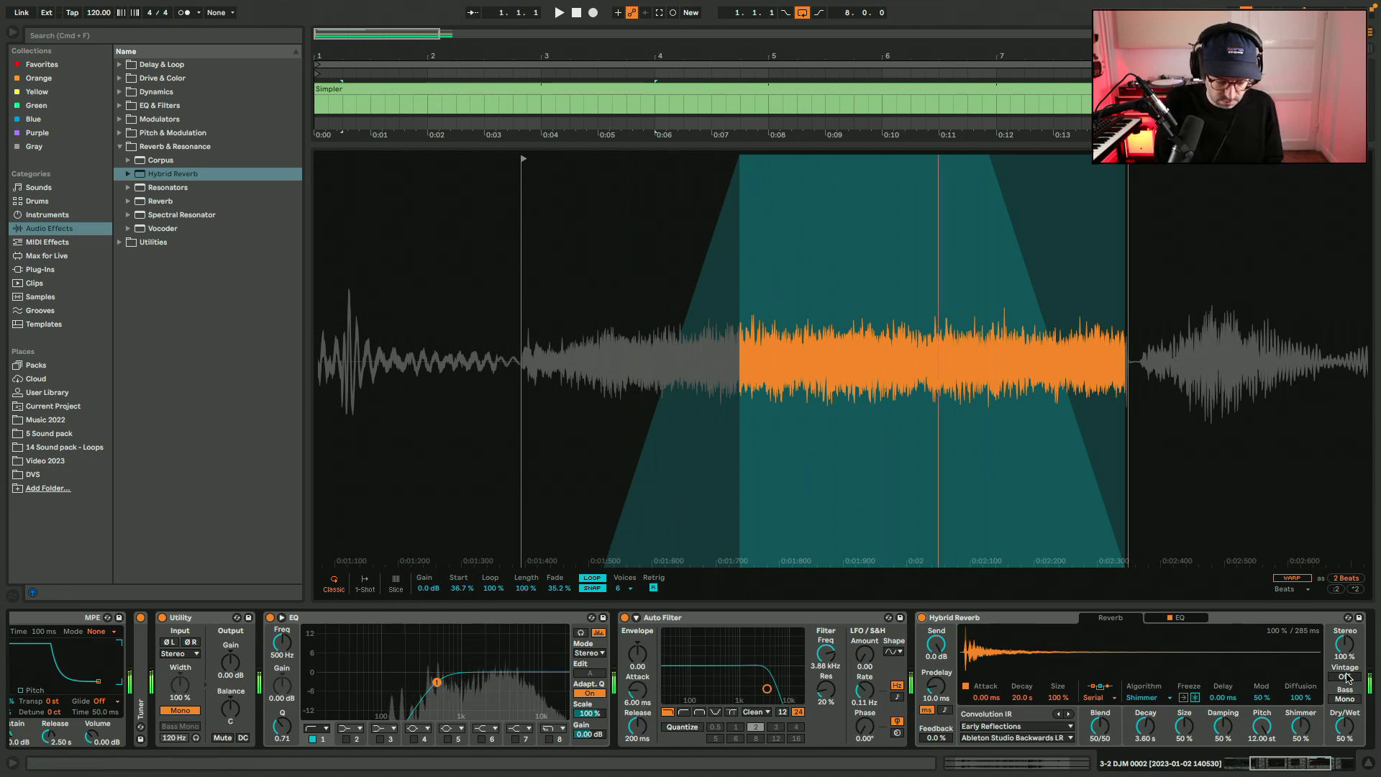
{"action": "key", "text": "x"}
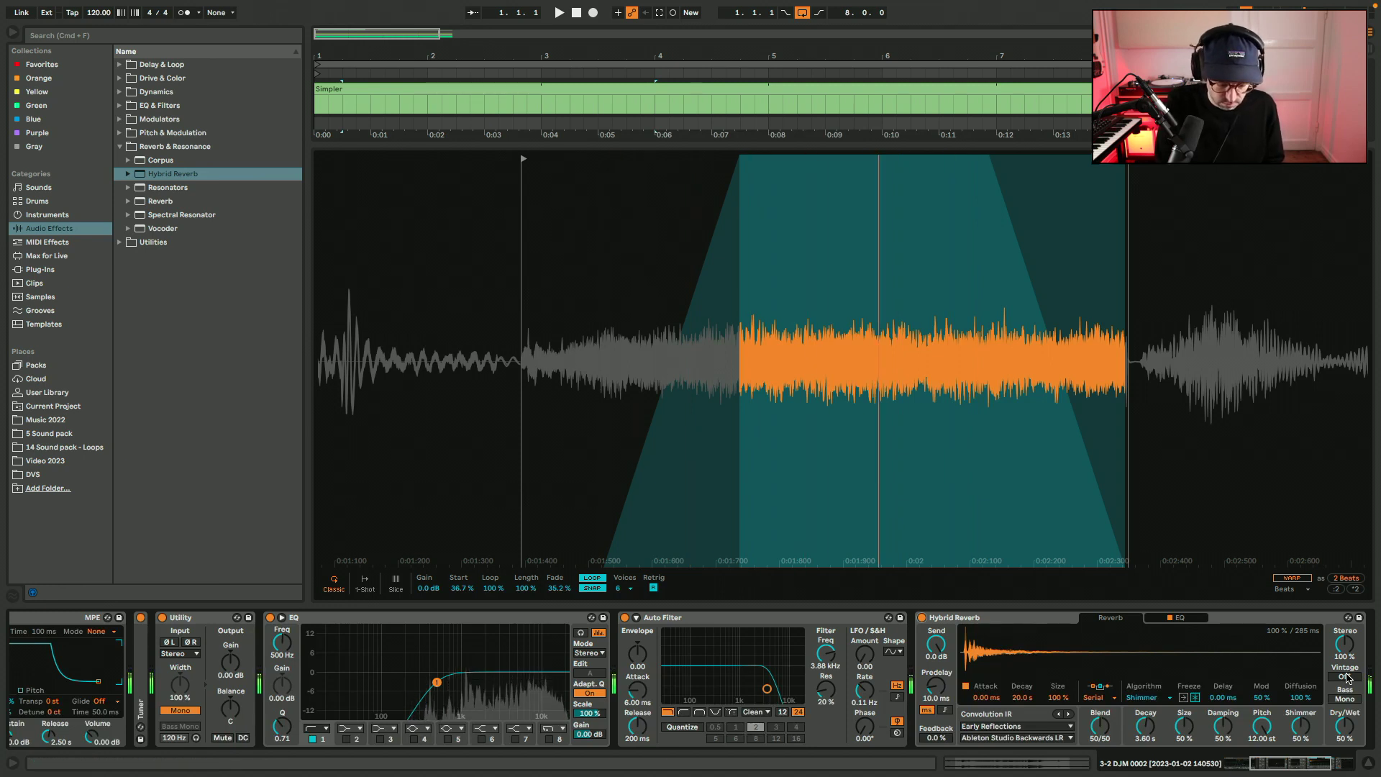
{"action": "key", "text": "x"}
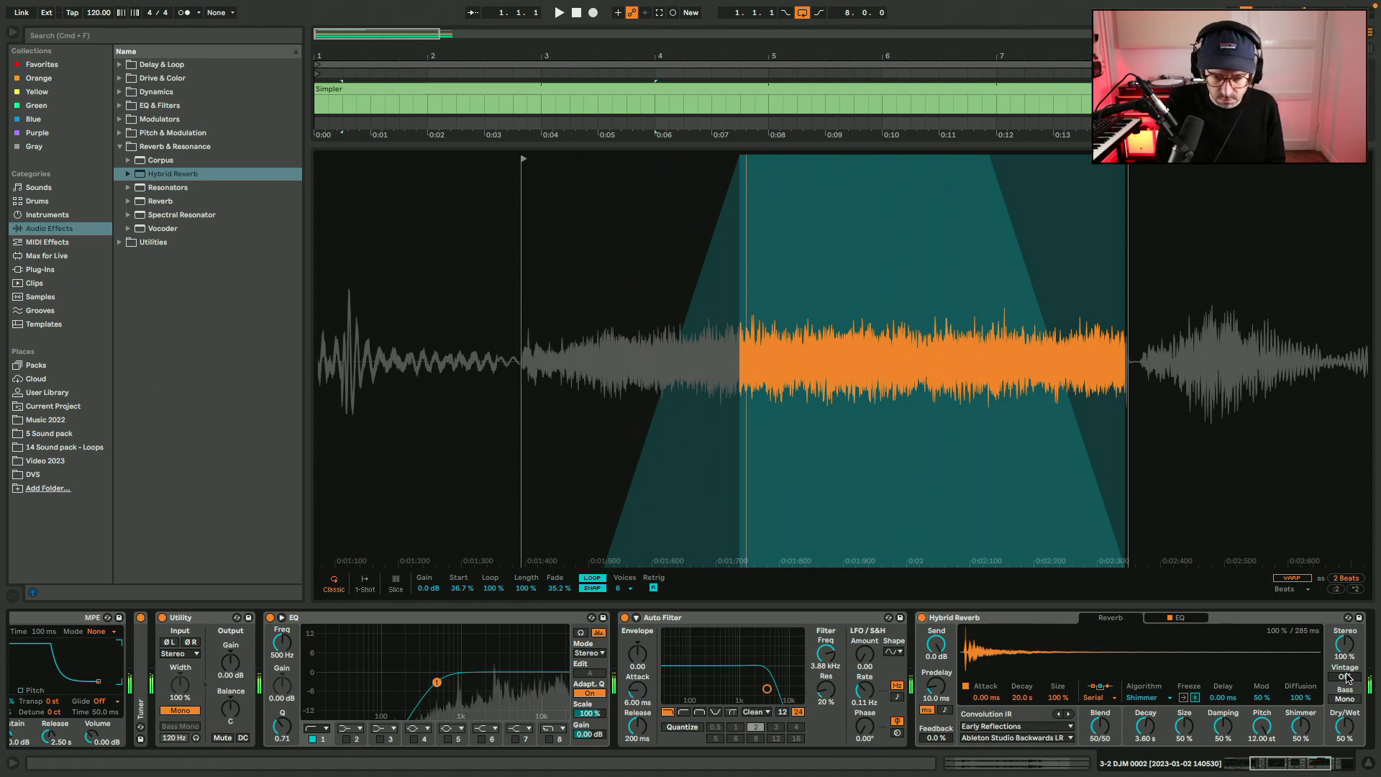
{"action": "key", "text": "a"}
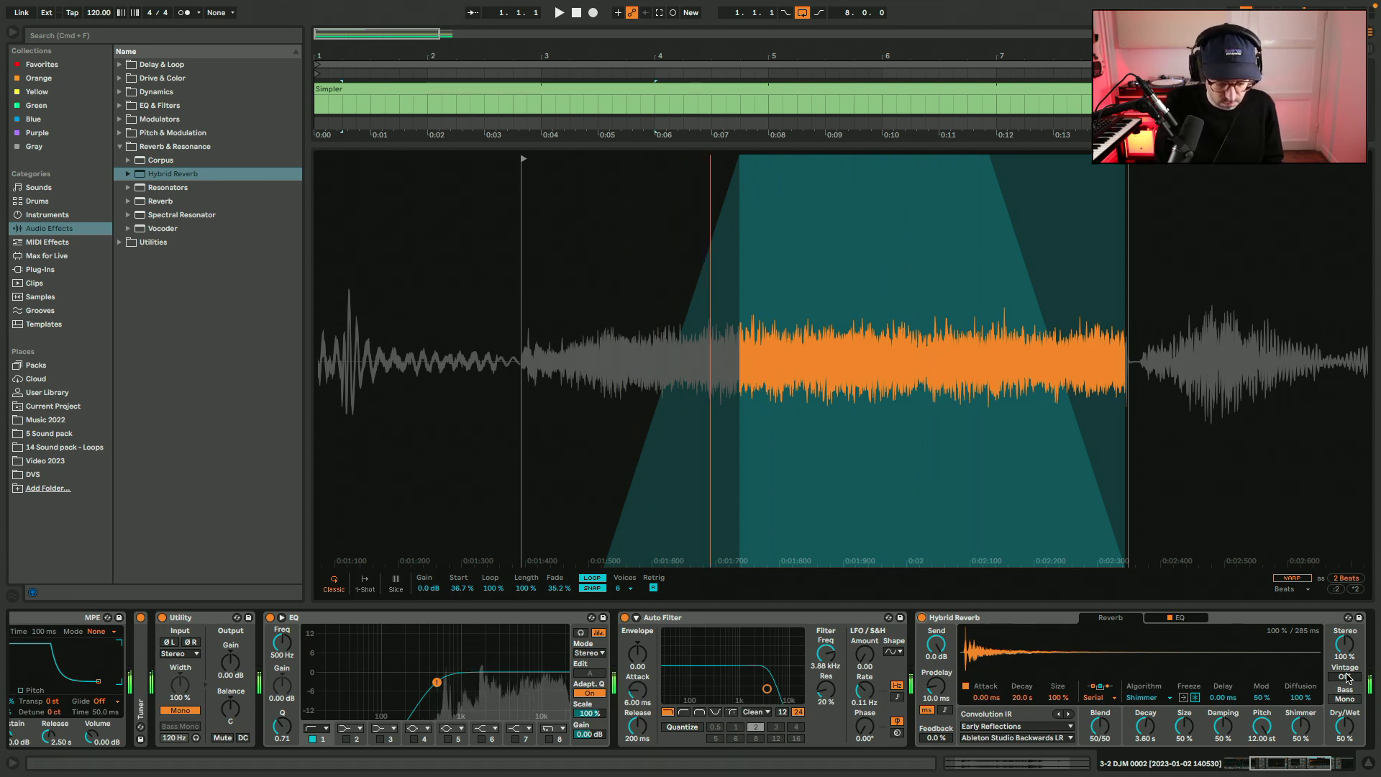
{"action": "key", "text": "z"}
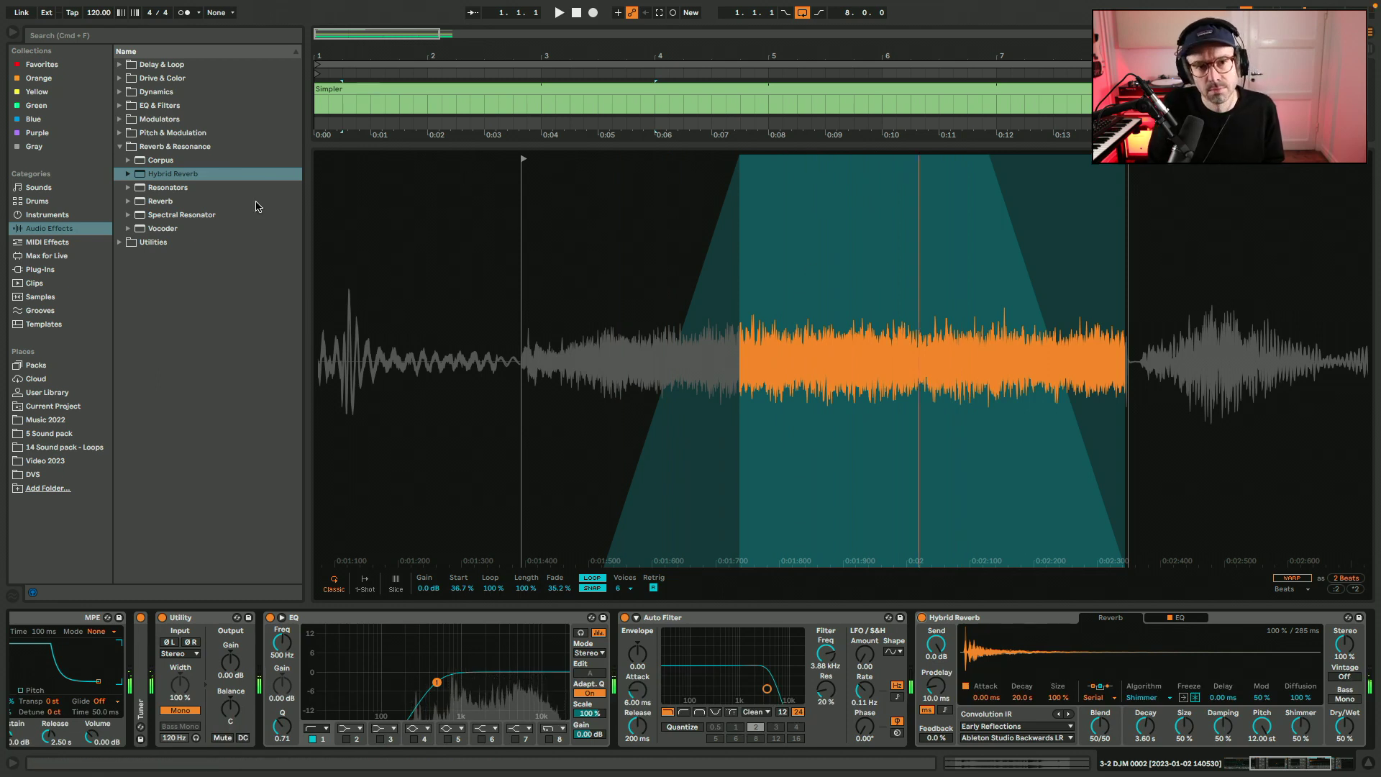
Adjust the sustain of the Simpler's amplitude envelope, ending at -6.3 dB.
{"action": "scroll", "coordinate": [414, 743], "scroll_direction": "left", "scroll_amount": 5}
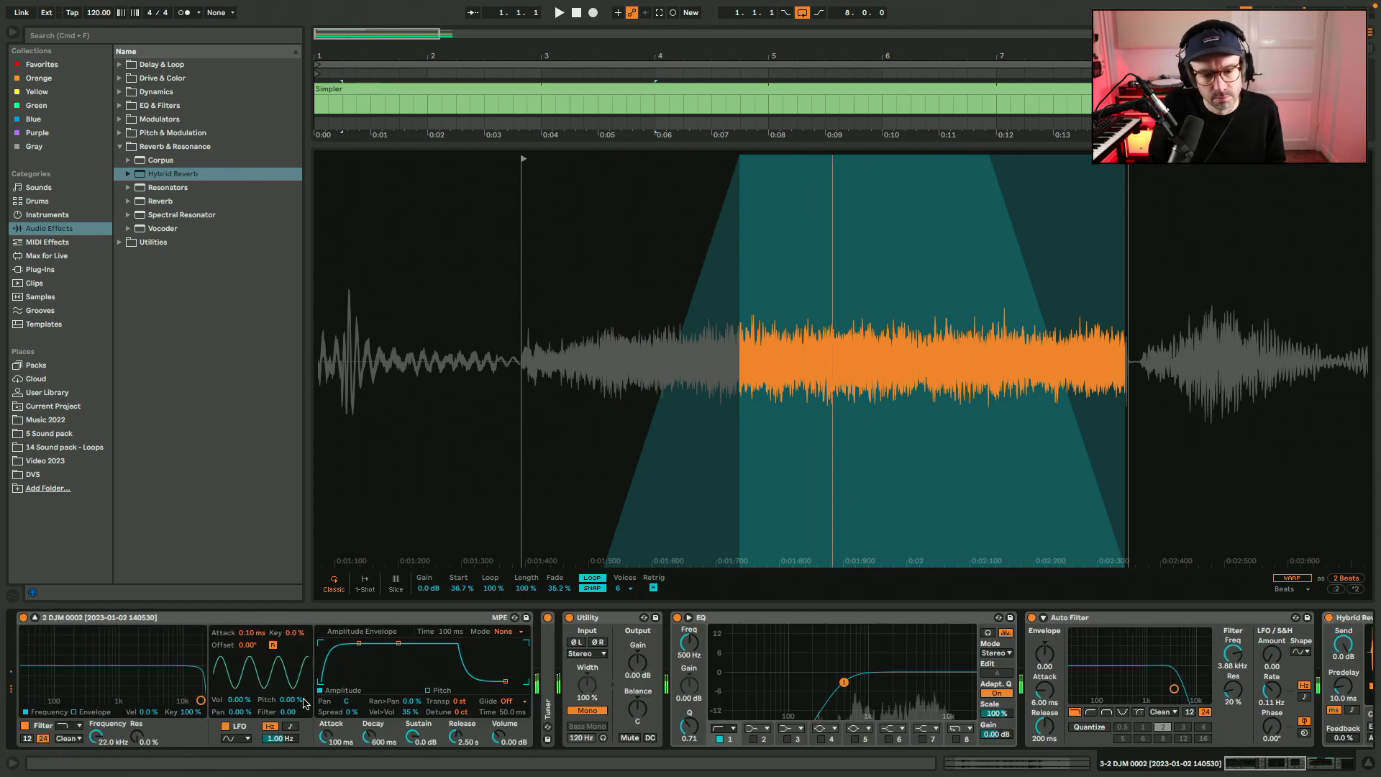
{"action": "left_click_drag", "start_coordinate": [415, 743], "coordinate": [415, 741]}
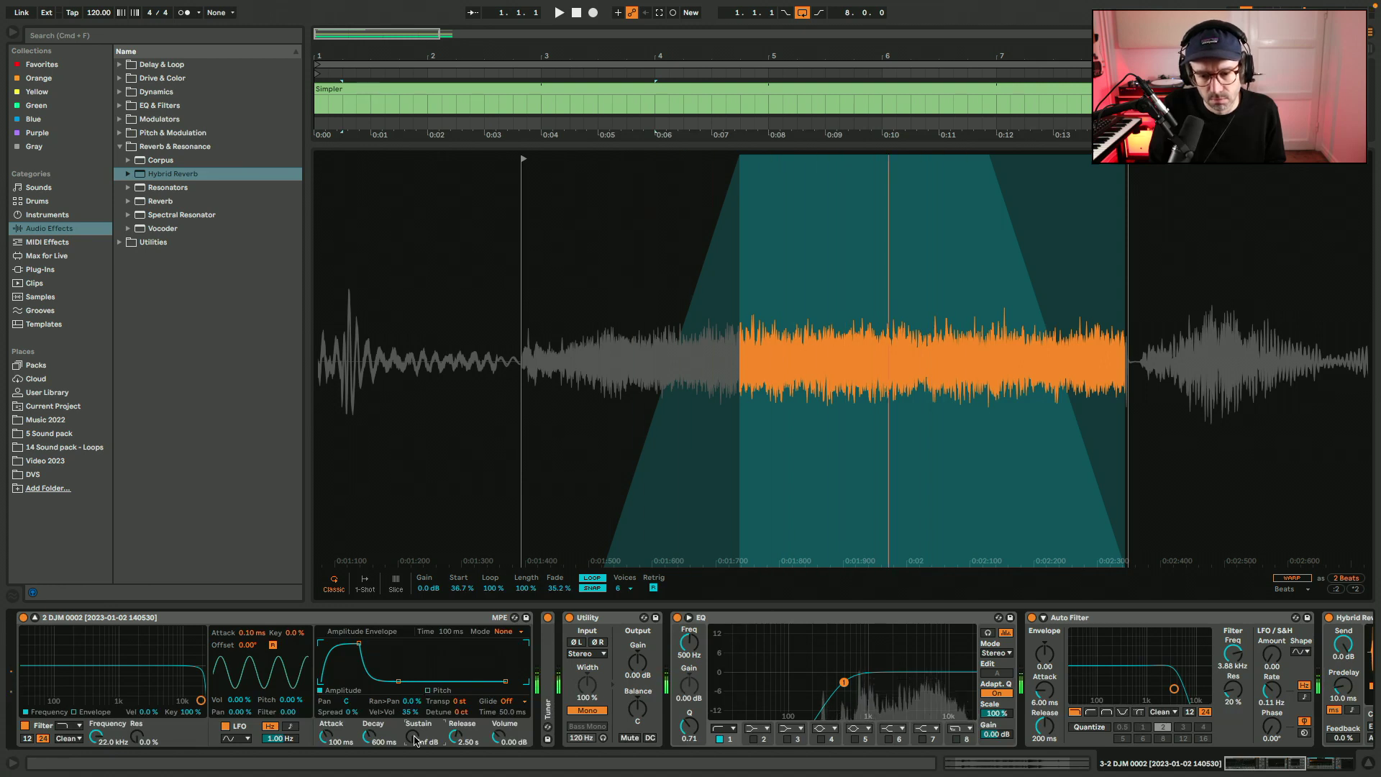
{"action": "left_click_drag", "start_coordinate": [415, 741], "coordinate": [415, 707]}
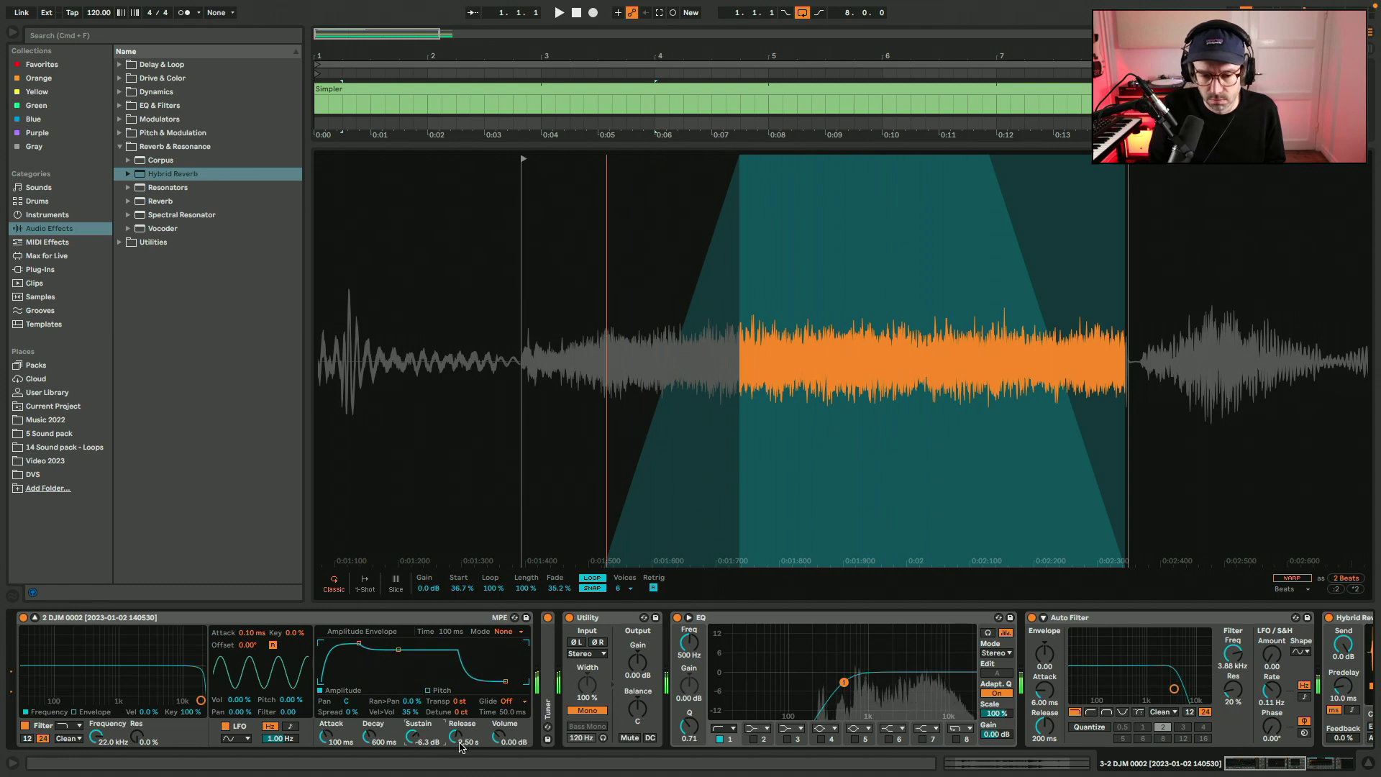
Sync the Simpler's LFO to the tempo at a 1/2 rate and set its volume modulation to 40%.
{"action": "left_click", "coordinate": [257, 701]}
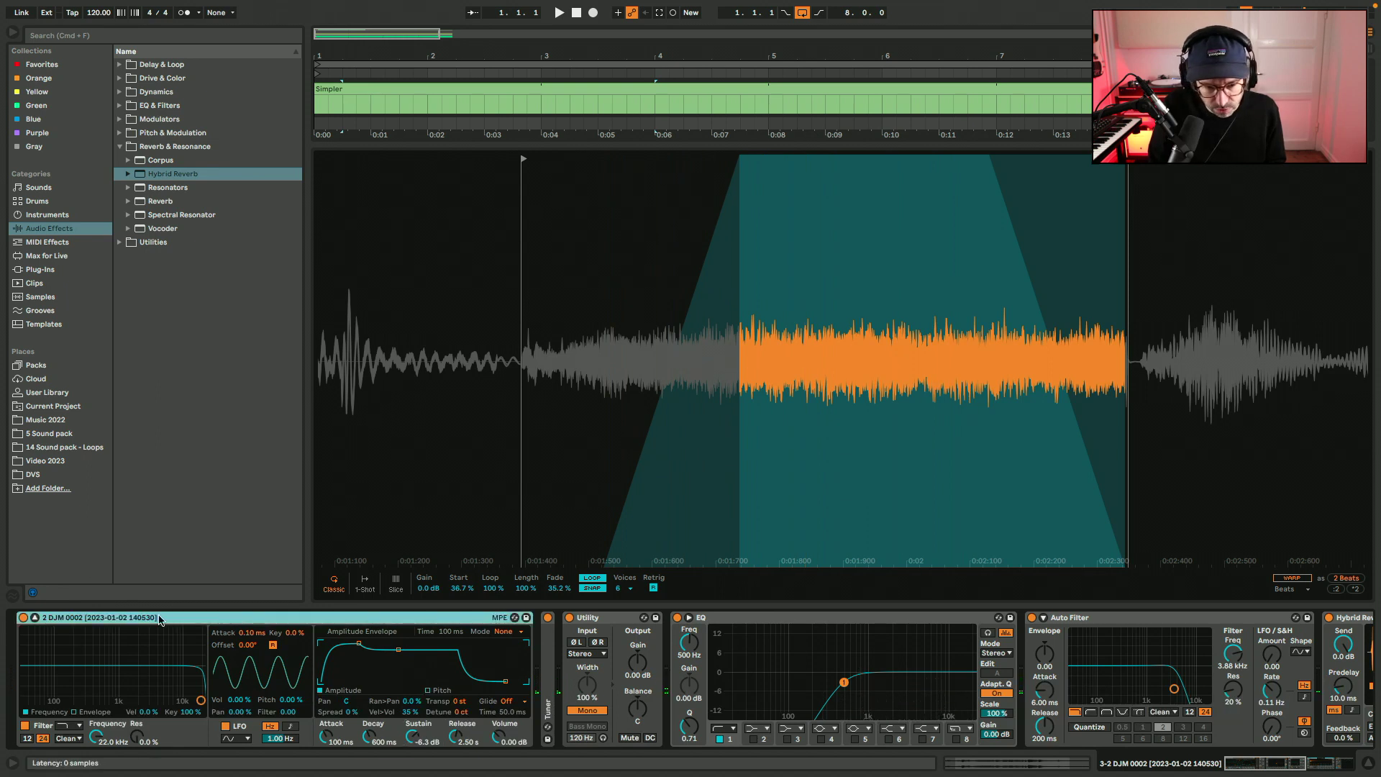
{"action": "left_click", "coordinate": [247, 701]}
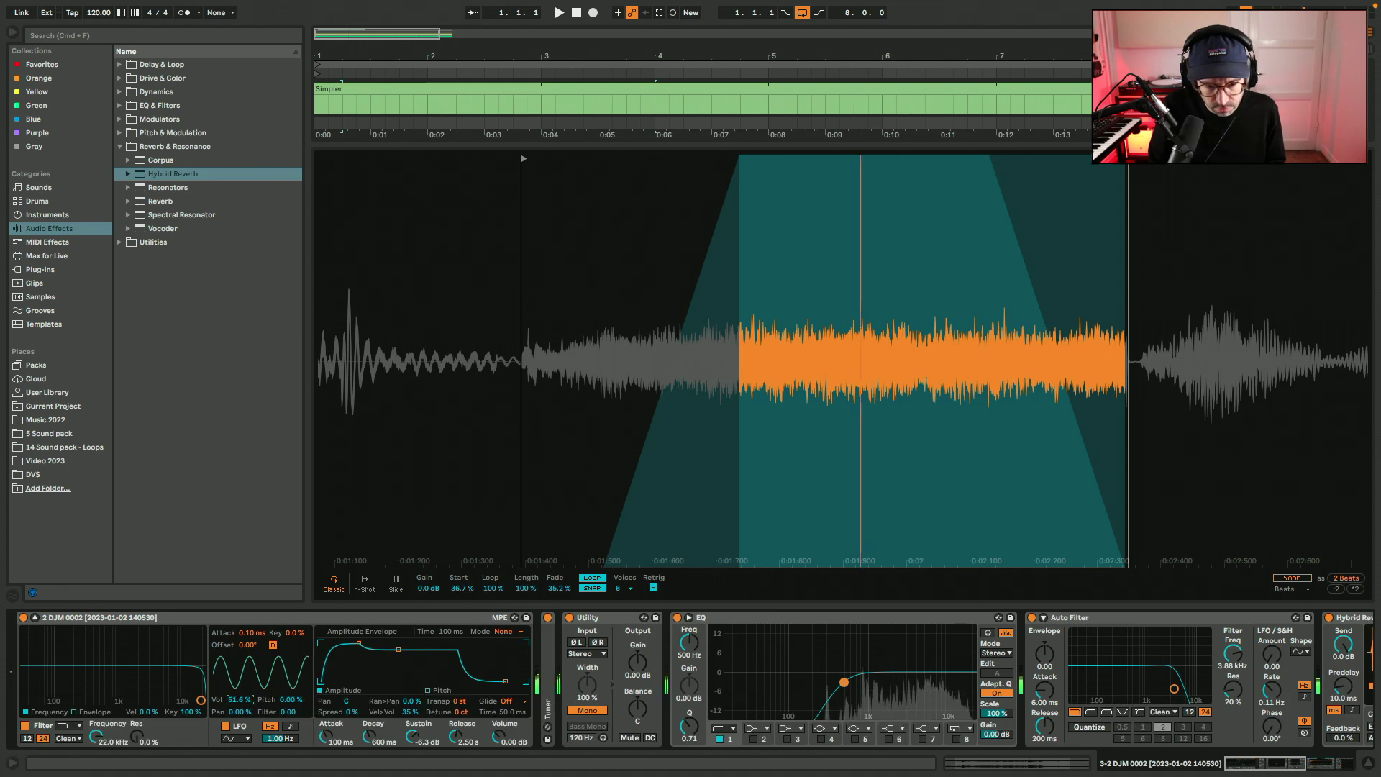
{"action": "left_click", "coordinate": [291, 726]}
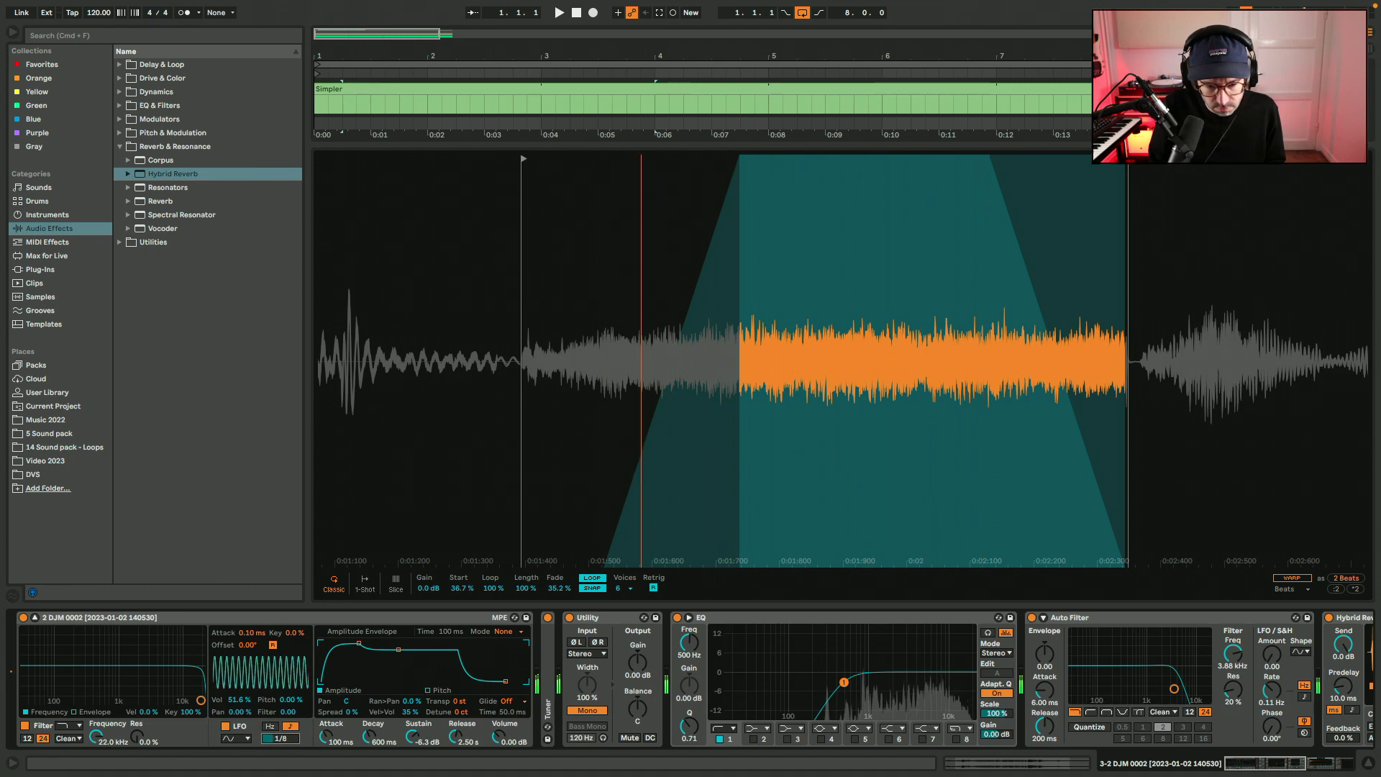
{"action": "left_click_drag", "start_coordinate": [280, 738], "coordinate": [279, 718]}
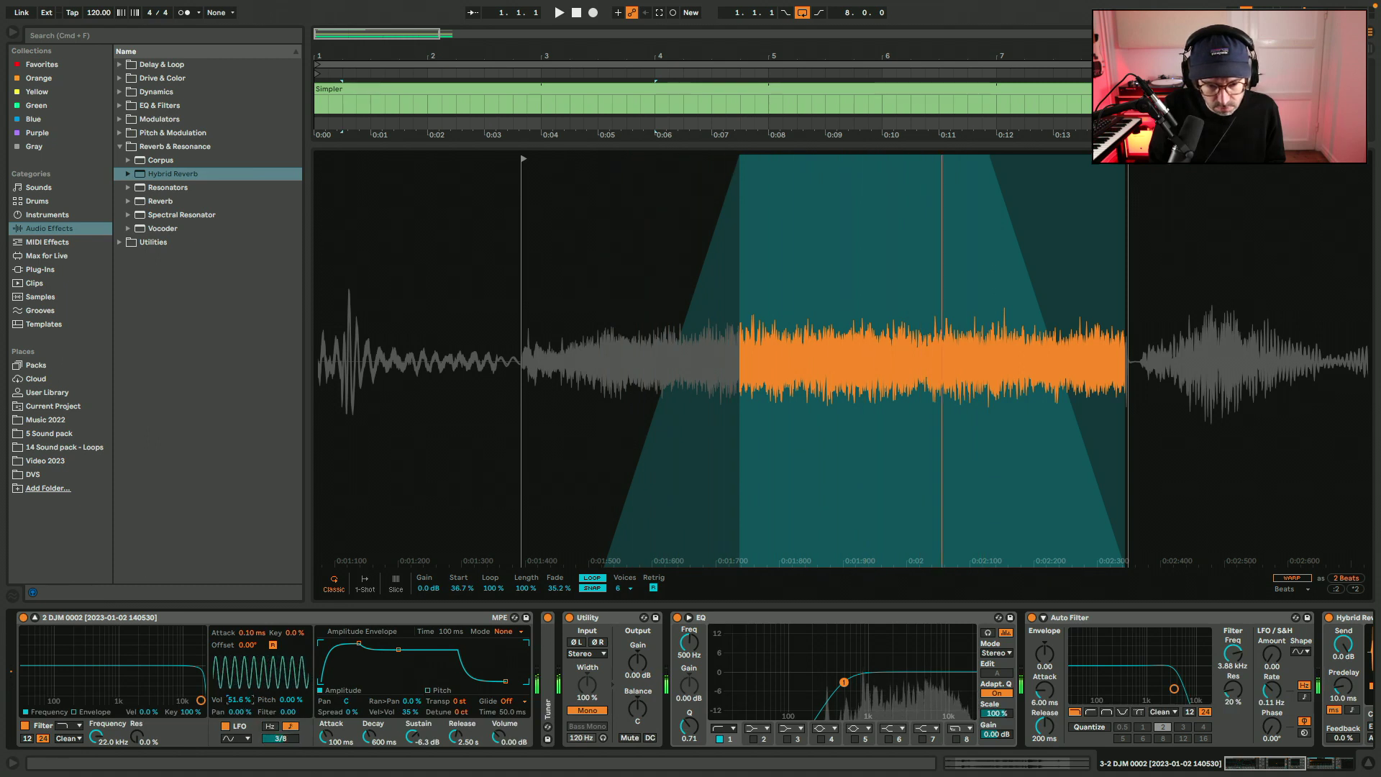
{"action": "left_click_drag", "start_coordinate": [239, 699], "coordinate": [286, 733]}
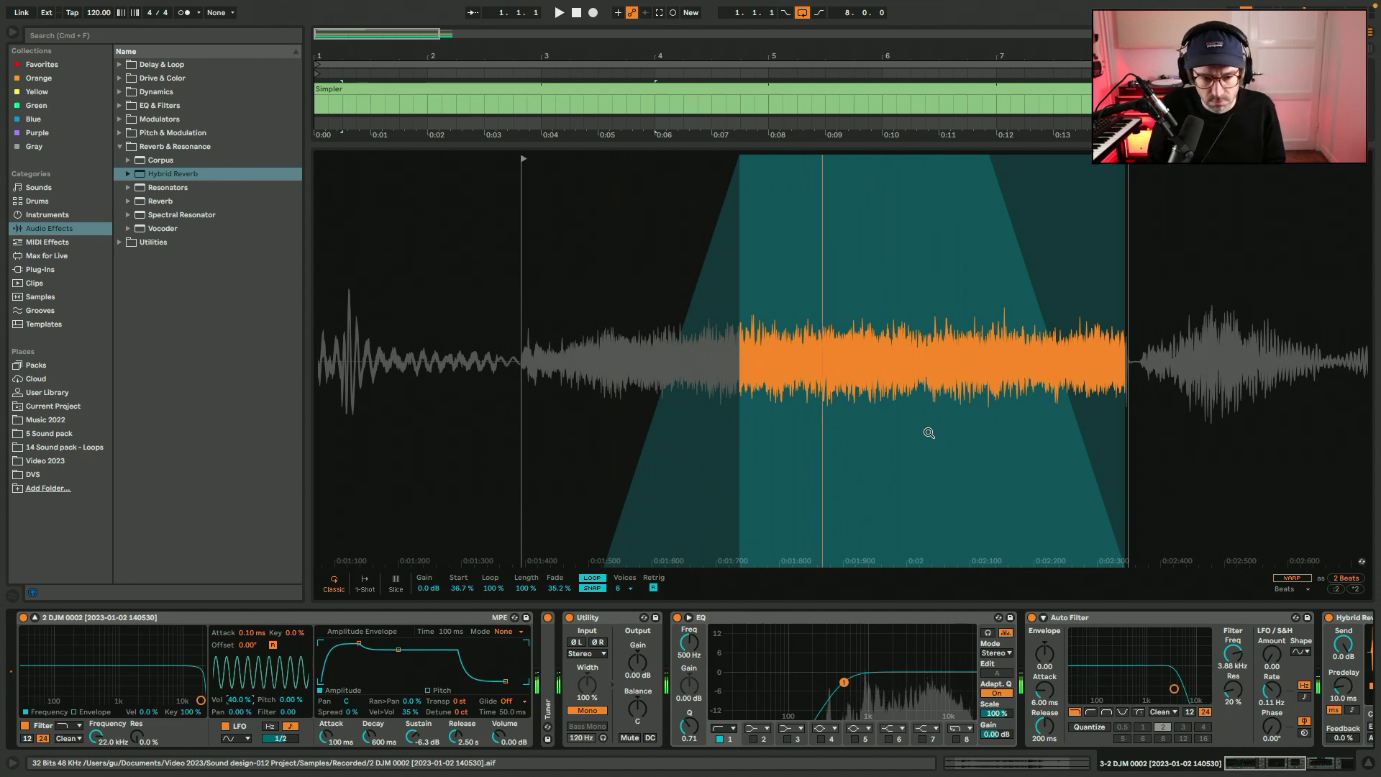
Close the expanded Simpler view, open the Simpler MIDI clip and add an F4 note covering its first two beats.
{"action": "left_click", "coordinate": [35, 617]}
{"action": "left_click", "coordinate": [556, 87]}
{"action": "double_click", "coordinate": [557, 86]}
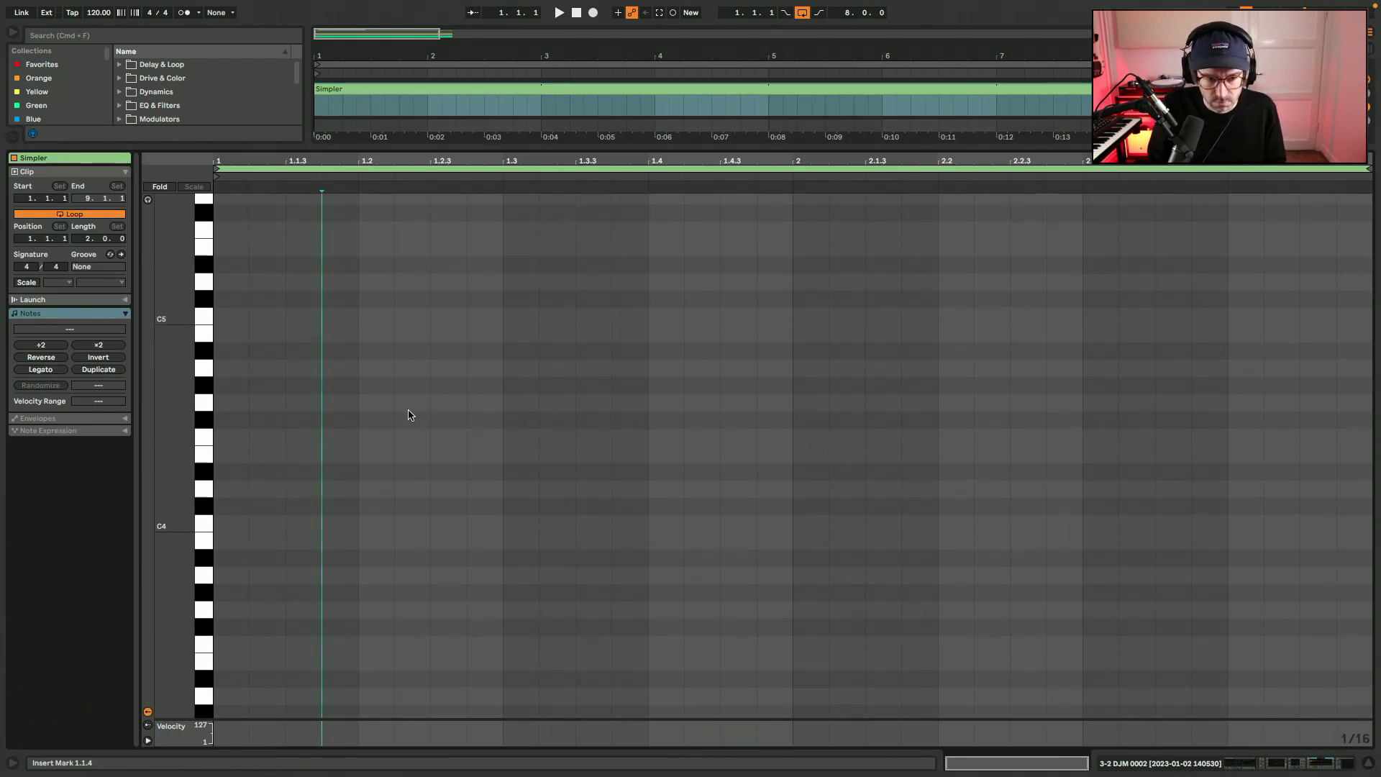
{"action": "double_click", "coordinate": [245, 437]}
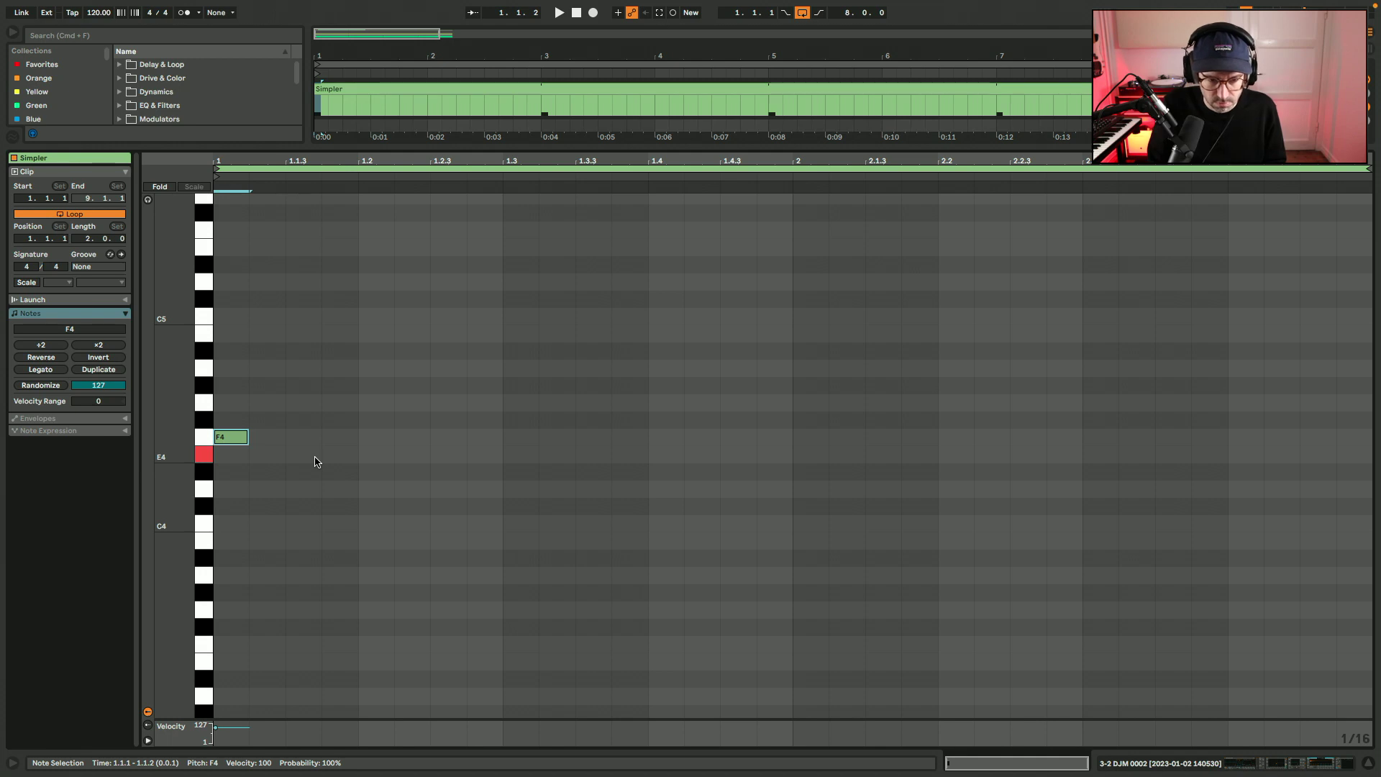
{"action": "left_click_drag", "start_coordinate": [246, 437], "coordinate": [513, 432]}
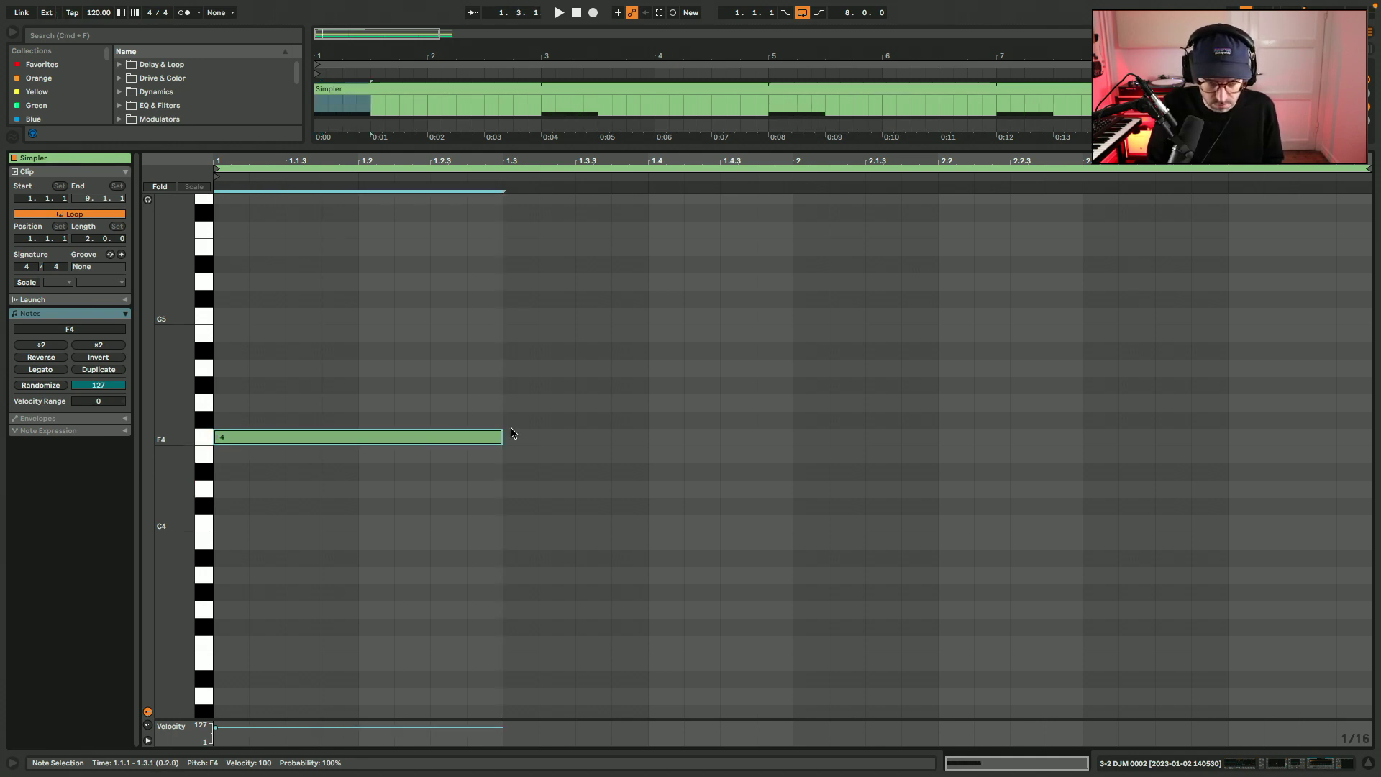
Duplicate the F4 note three times to fill the two-bar loop, transposing the copies to E4, D4 and E4.
{"action": "key", "text": "super+d"}
{"action": "key", "text": "Down"}
{"action": "key", "text": "super+d"}
{"action": "key", "text": "Down"}
{"action": "key", "text": "Down"}
{"action": "key", "text": "super+d"}
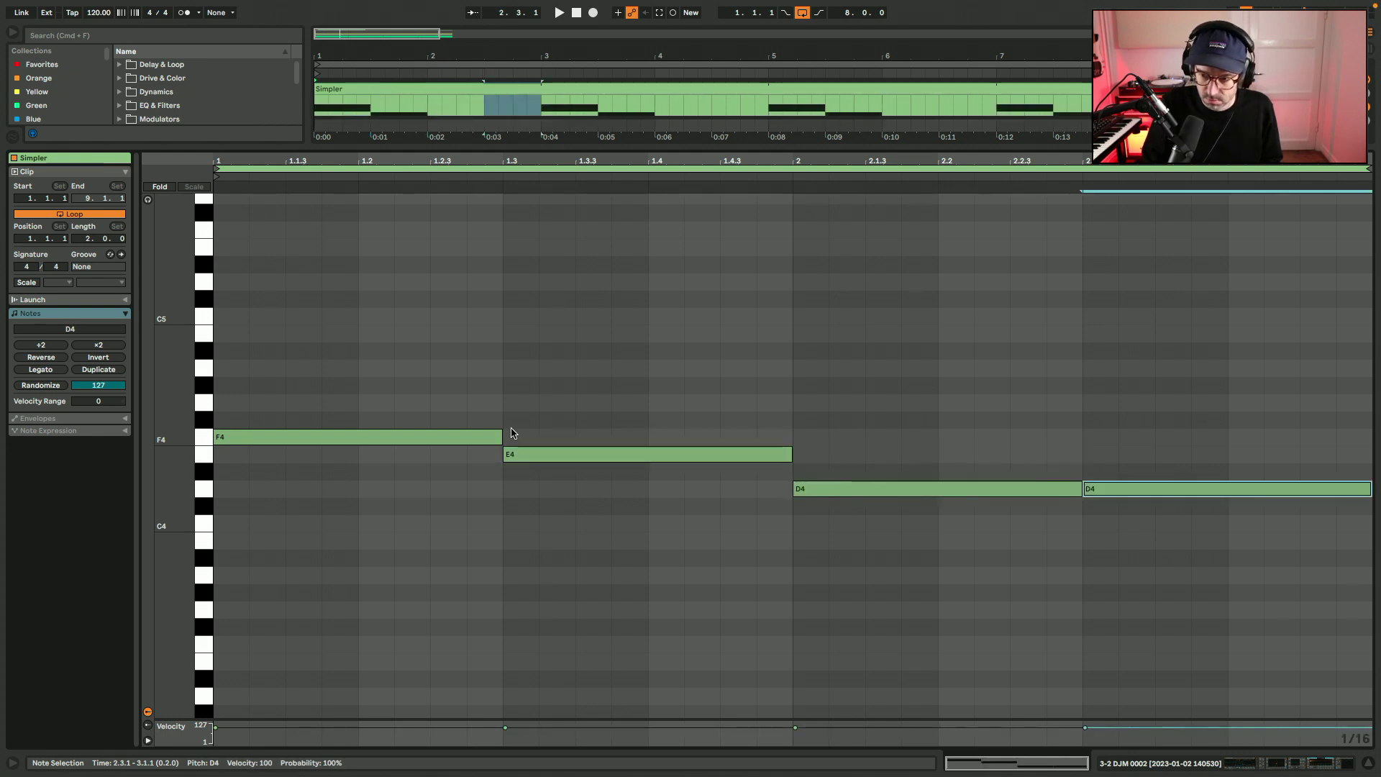
{"action": "key", "text": "Up"}
{"action": "key", "text": "Up"}
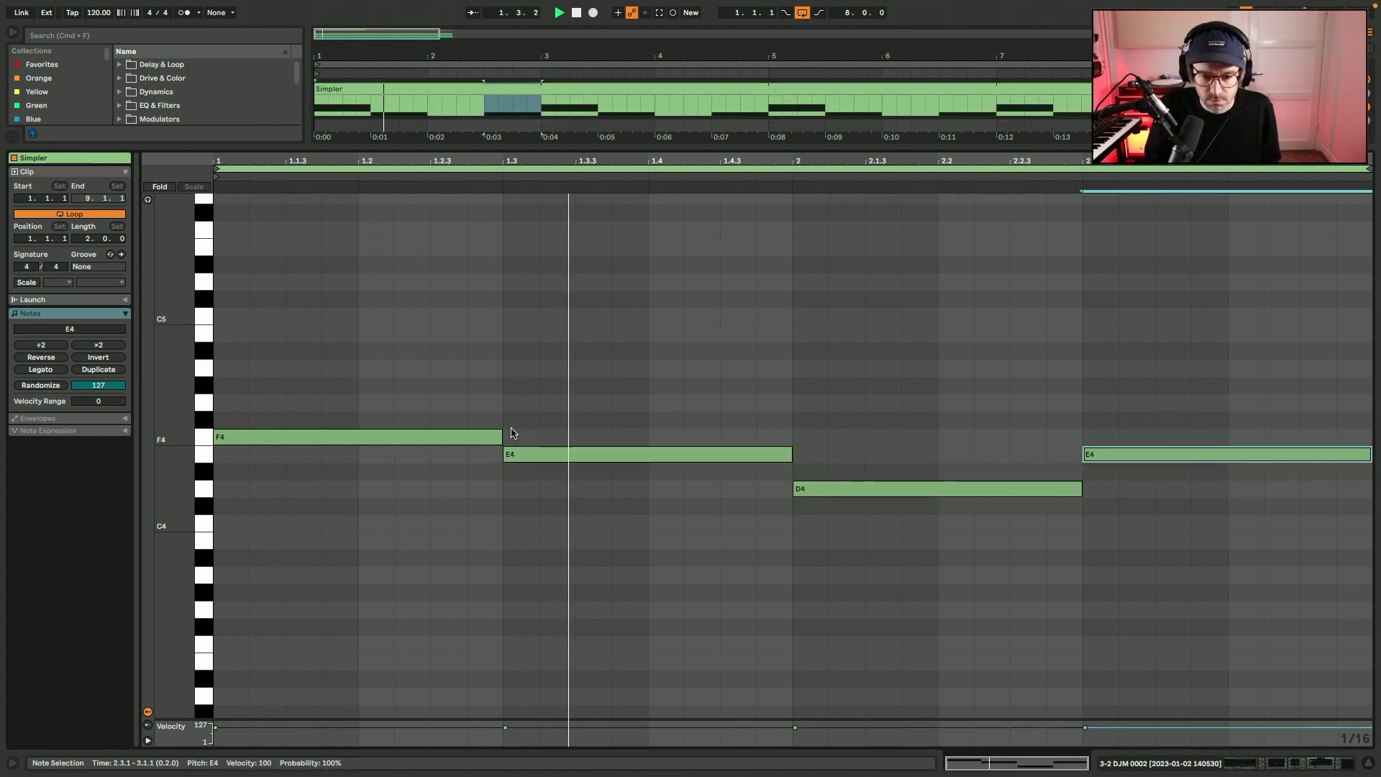
Return to the Simpler's controls, try a lower LFO volume amount during playback, and set it to 40%.
{"action": "left_click_drag", "start_coordinate": [475, 717], "coordinate": [473, 682]}
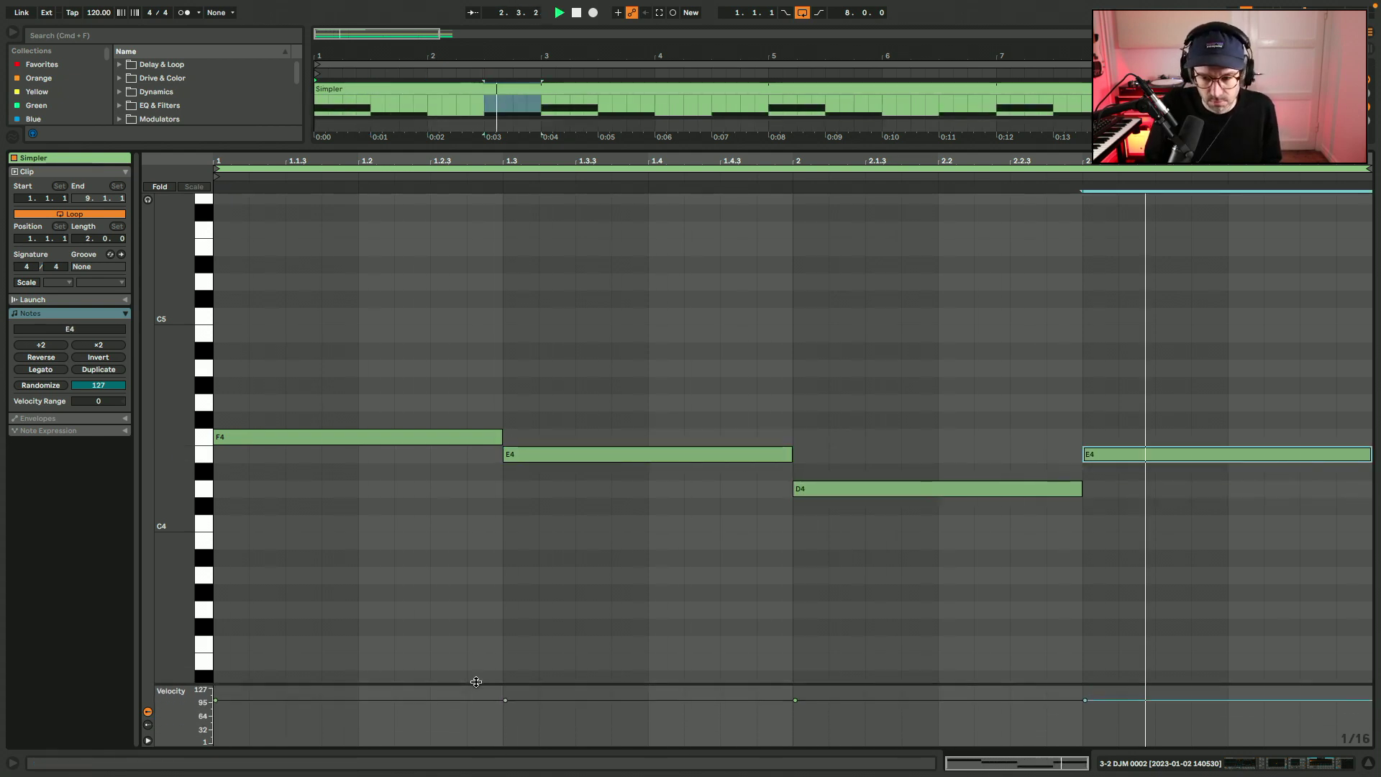
{"action": "key", "text": "shift+Tab"}
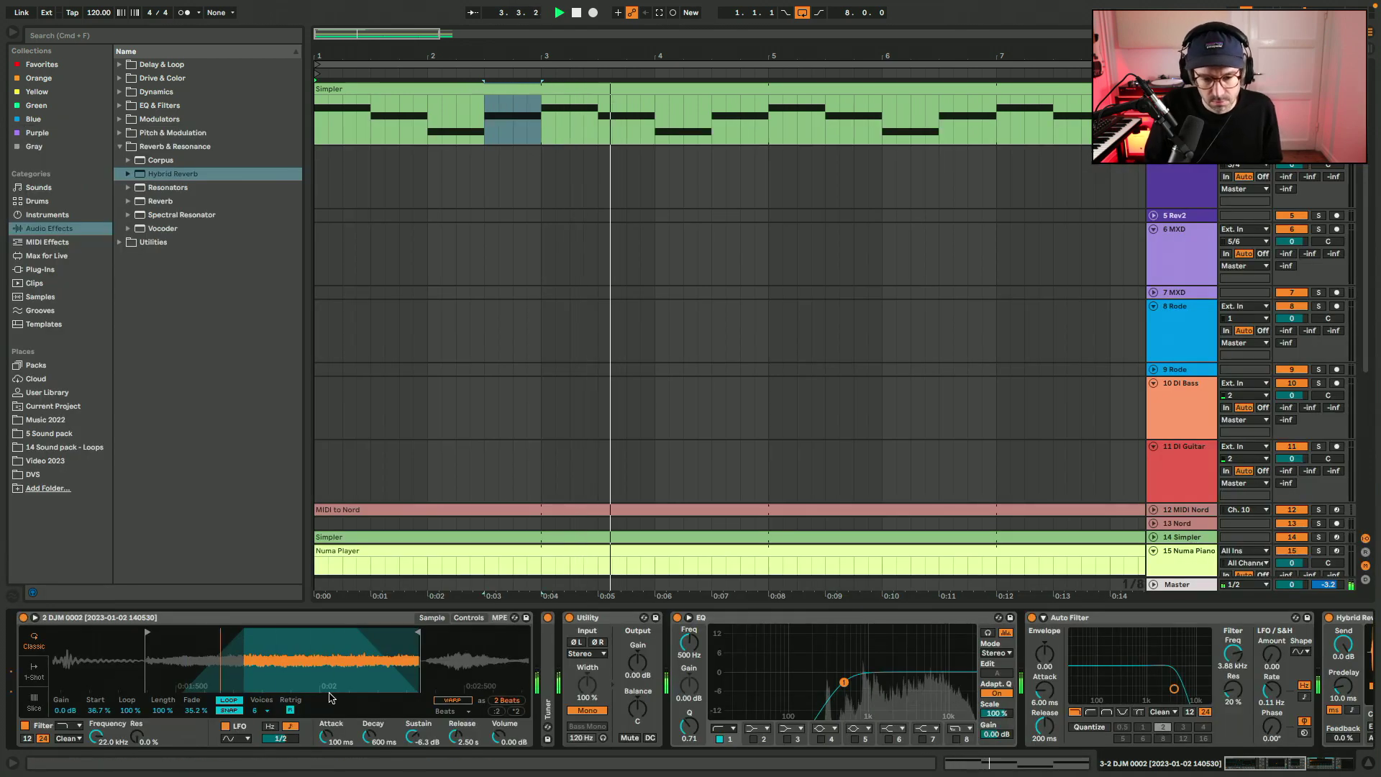
{"action": "left_click", "coordinate": [455, 617]}
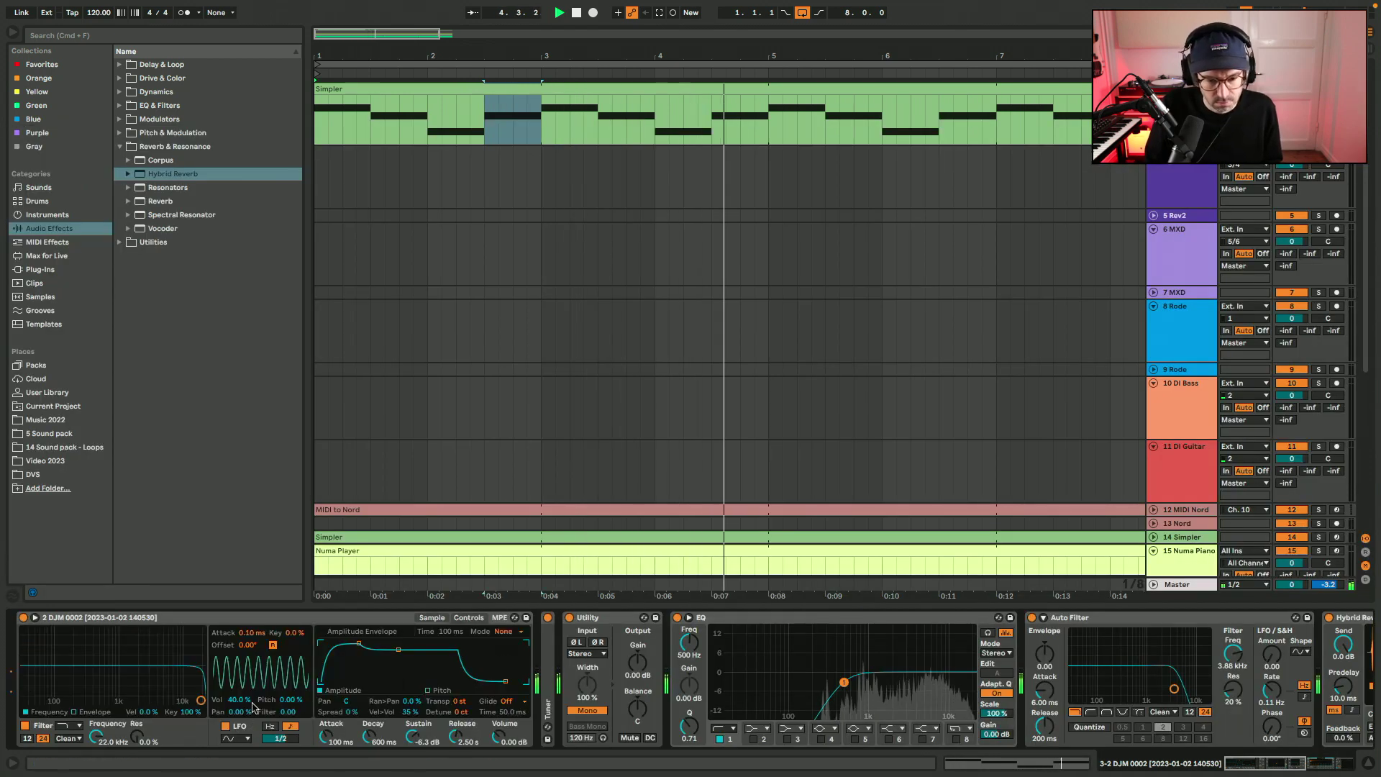
{"action": "left_click_drag", "start_coordinate": [240, 700], "coordinate": [240, 751]}
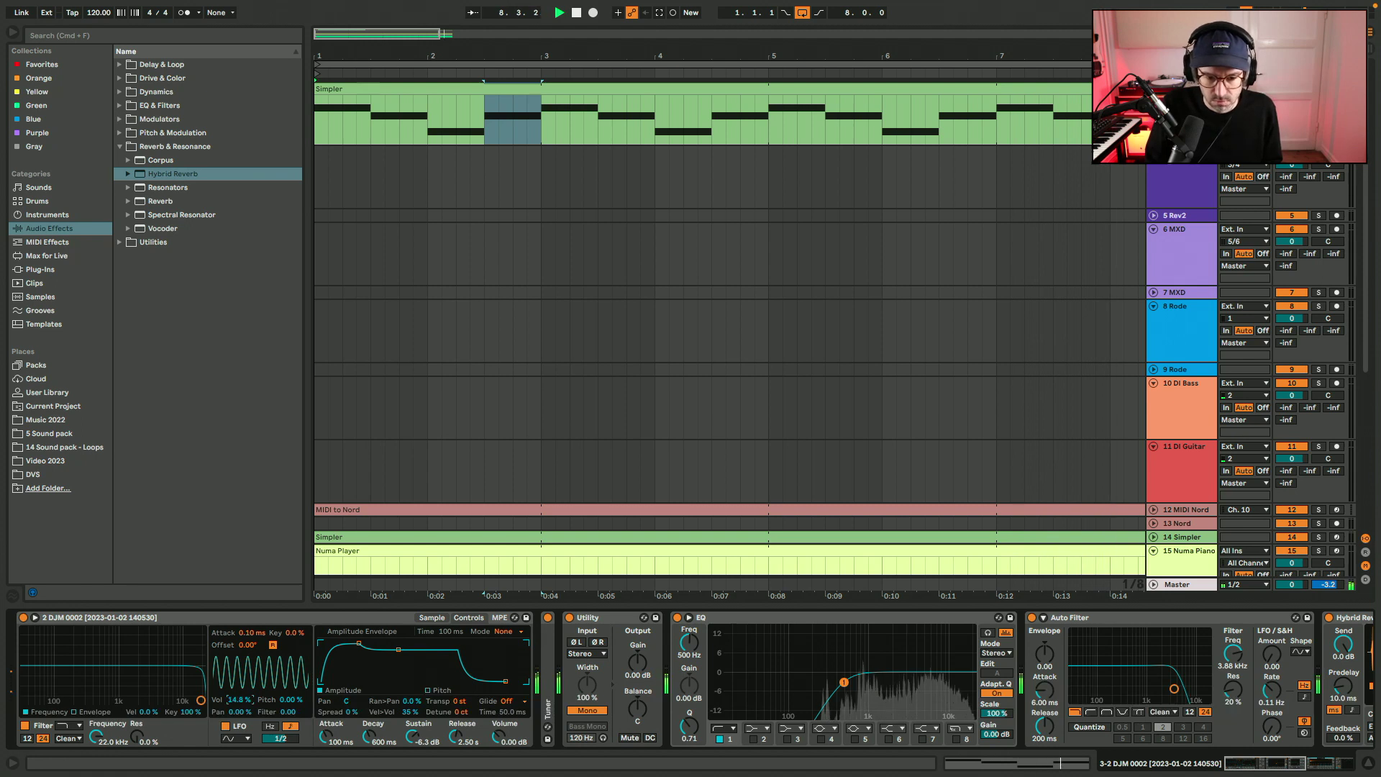
{"action": "type", "text": "40"}
{"action": "key", "text": "Return"}
{"action": "key", "text": "space"}
Group all devices from the Simpler through Hybrid Reverb into an Instrument Rack and show its macro controls.
{"action": "left_click", "coordinate": [383, 615]}
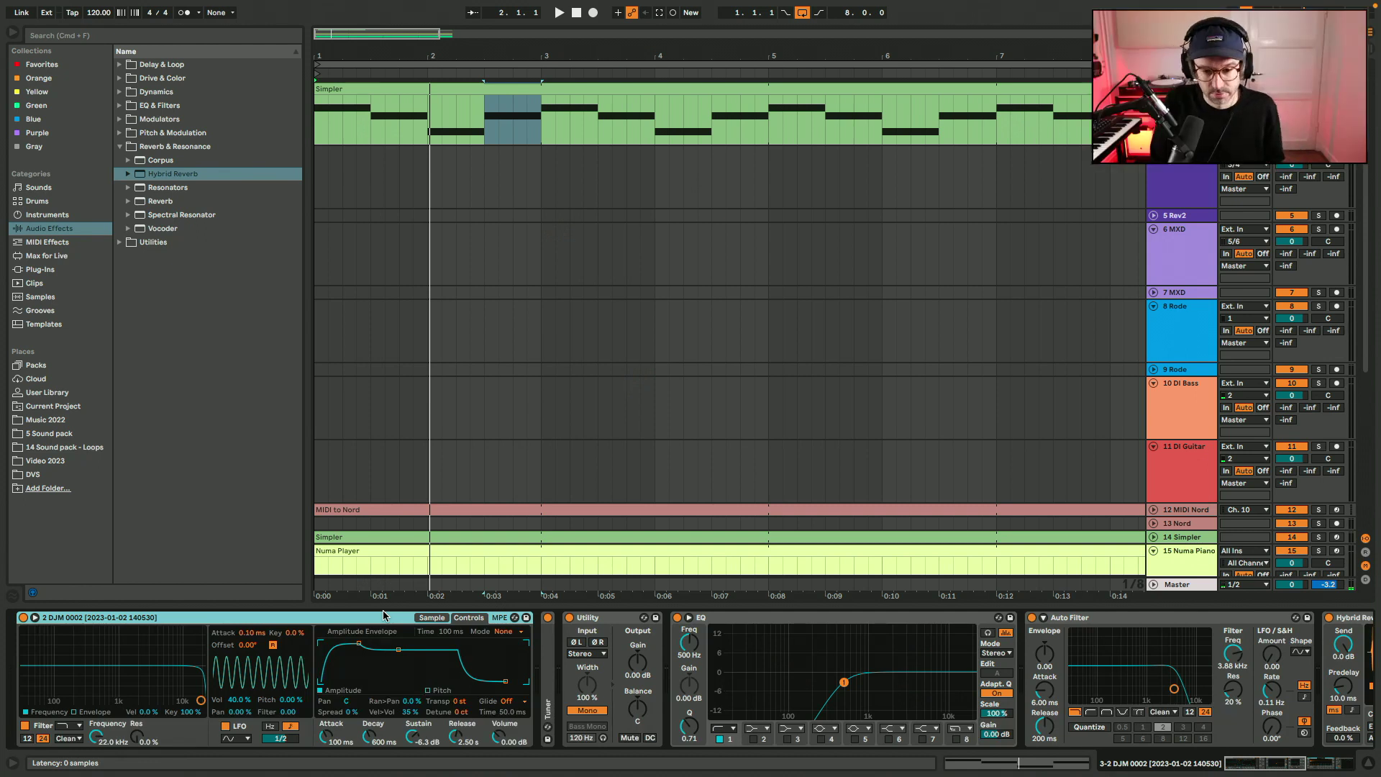
{"action": "key", "text": "shift+Right"}
{"action": "key", "text": "shift+Right"}
{"action": "key", "text": "shift+Right"}
{"action": "key", "text": "shift+Right"}
{"action": "key", "text": "shift+Right"}
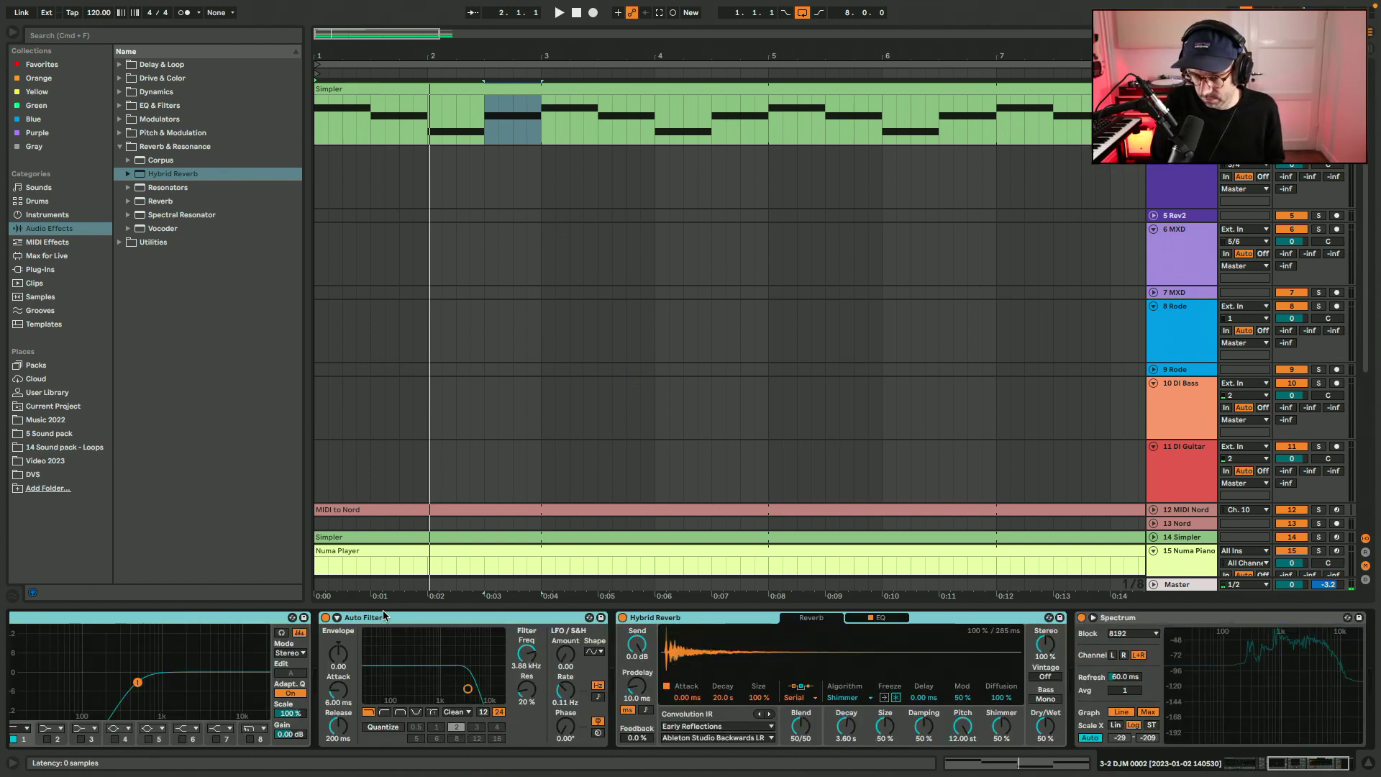
{"action": "key", "text": "super+g"}
{"action": "left_click", "coordinate": [18, 632]}
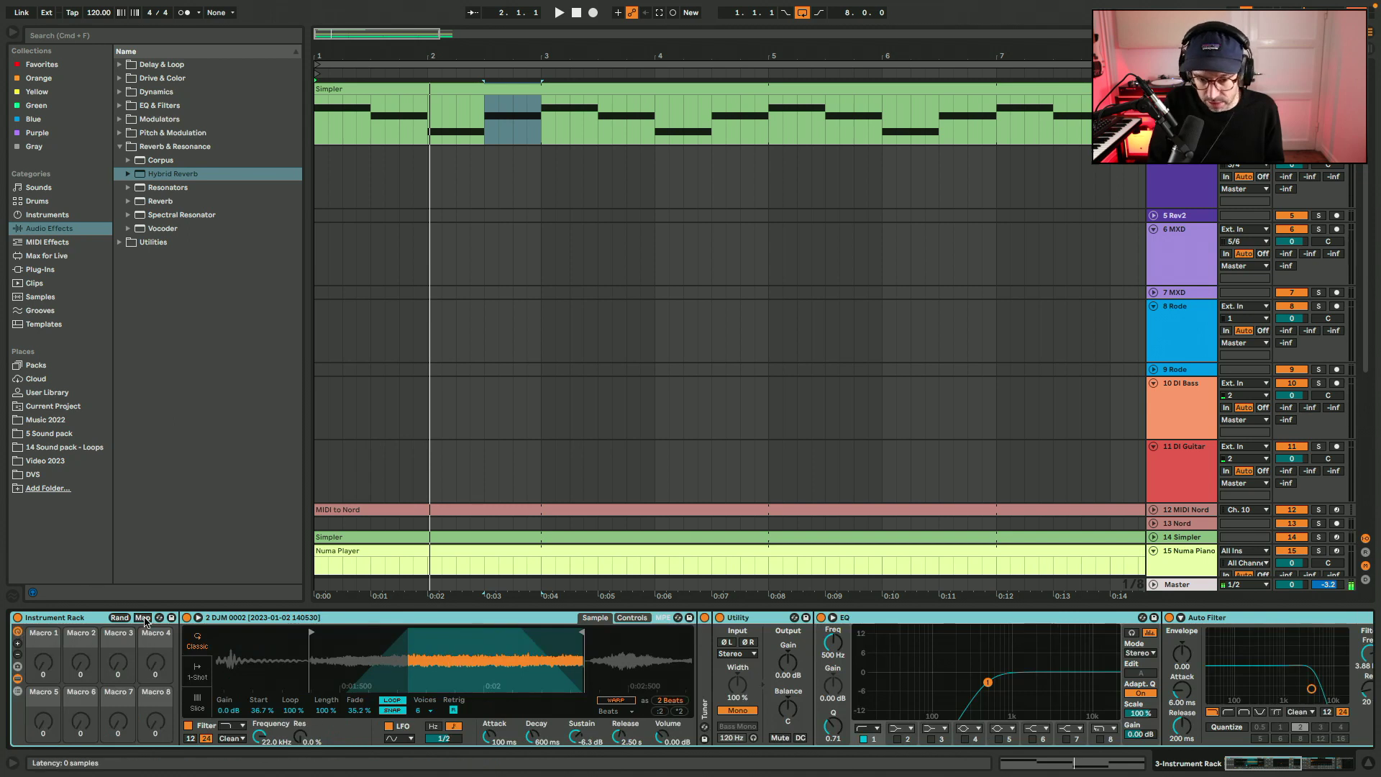
Map the Simpler's LFO volume amount to Macro 1 of the Instrument Rack and exit mapping mode.
{"action": "left_click", "coordinate": [632, 618]}
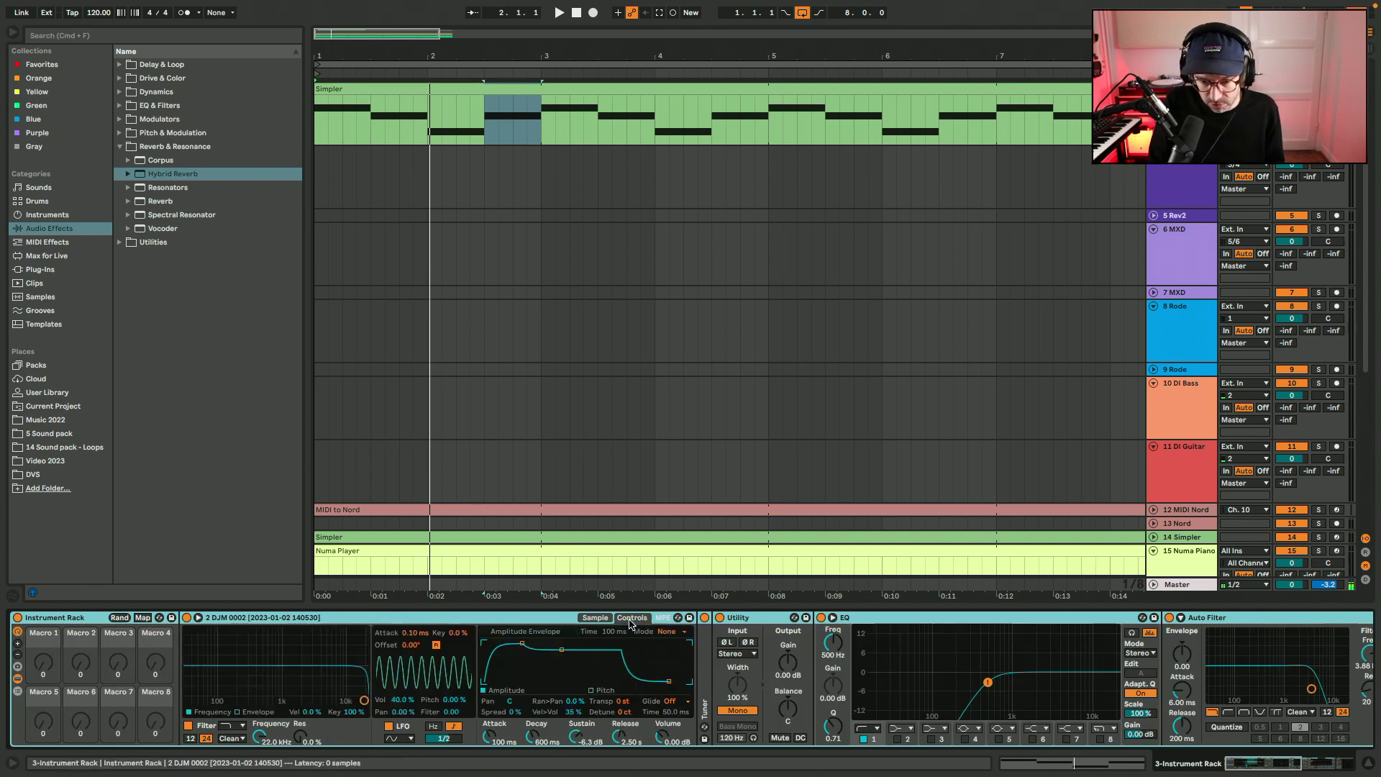
{"action": "left_click", "coordinate": [402, 700]}
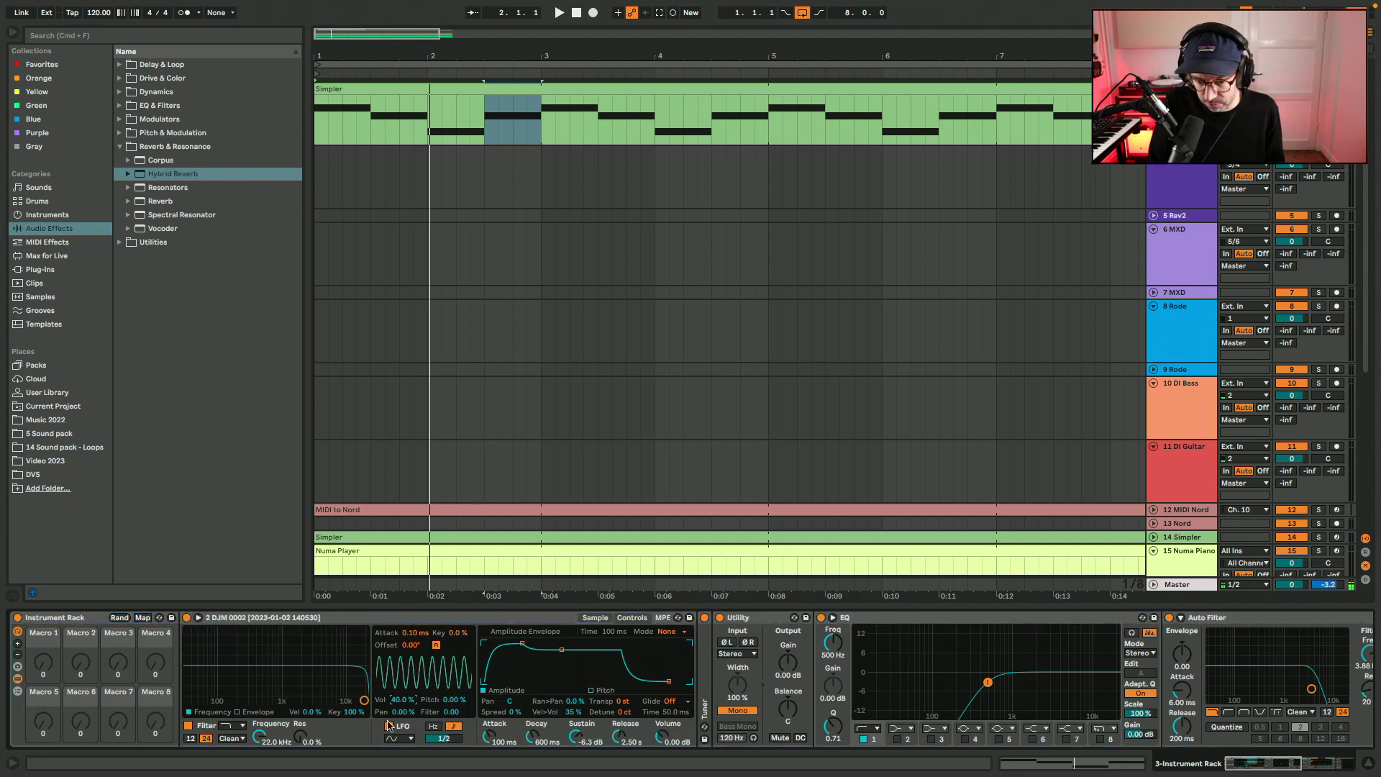
{"action": "left_click", "coordinate": [142, 619]}
{"action": "left_click", "coordinate": [403, 701]}
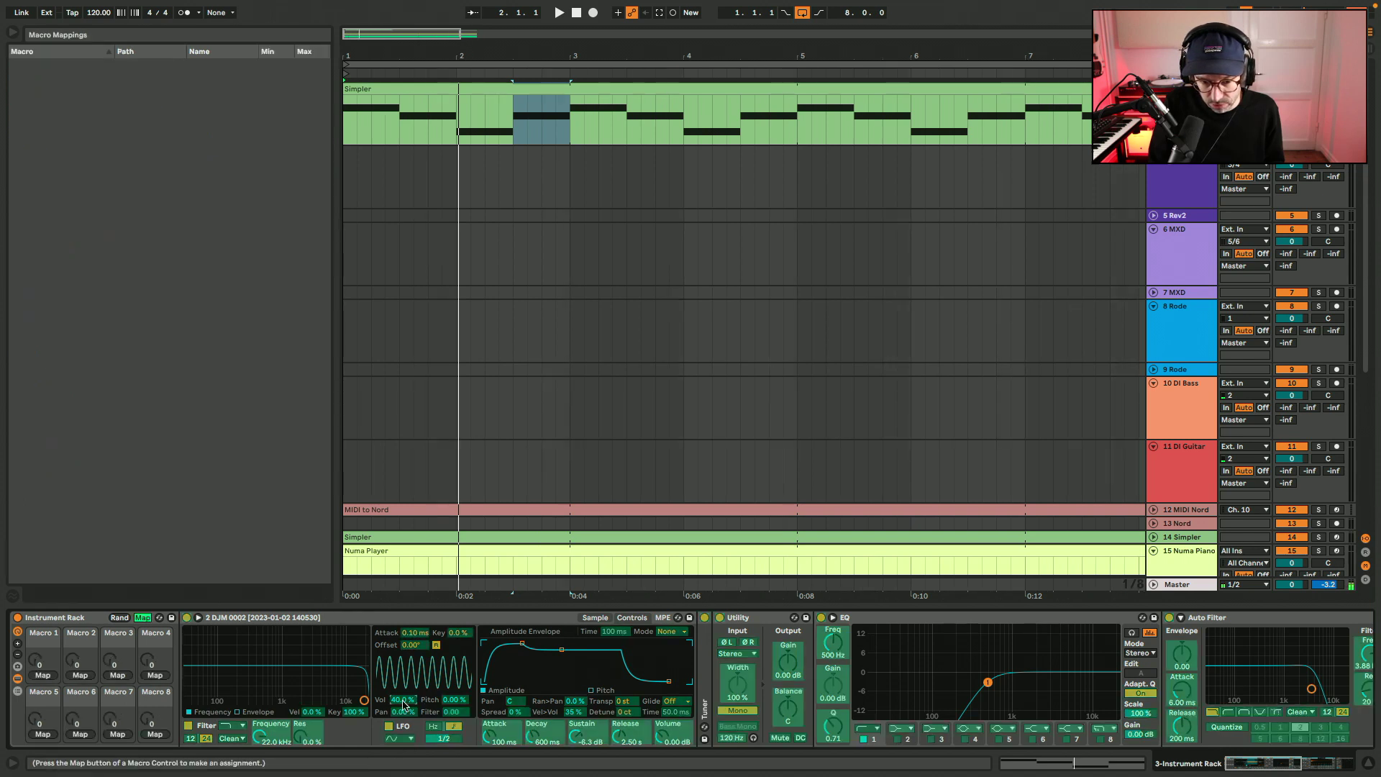
{"action": "left_click", "coordinate": [44, 675]}
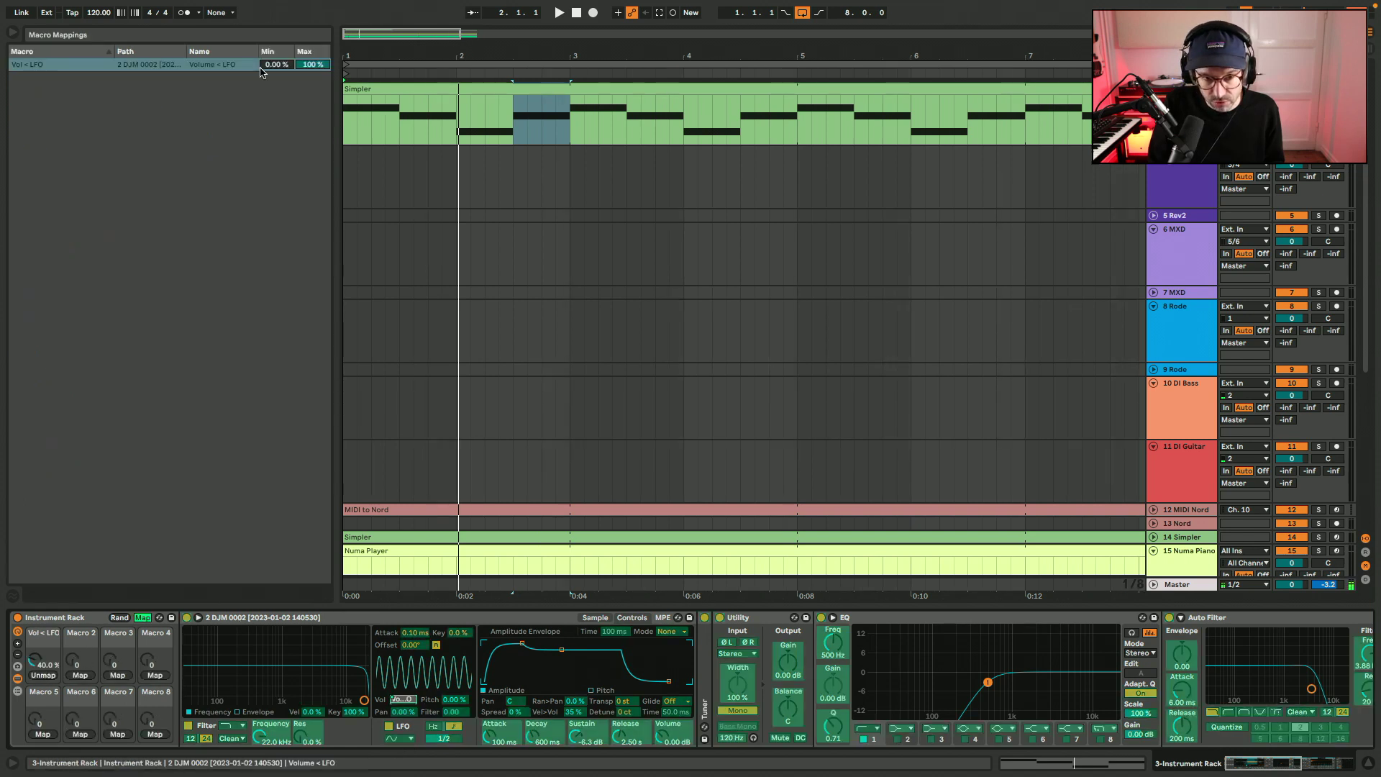
{"action": "left_click", "coordinate": [143, 618]}
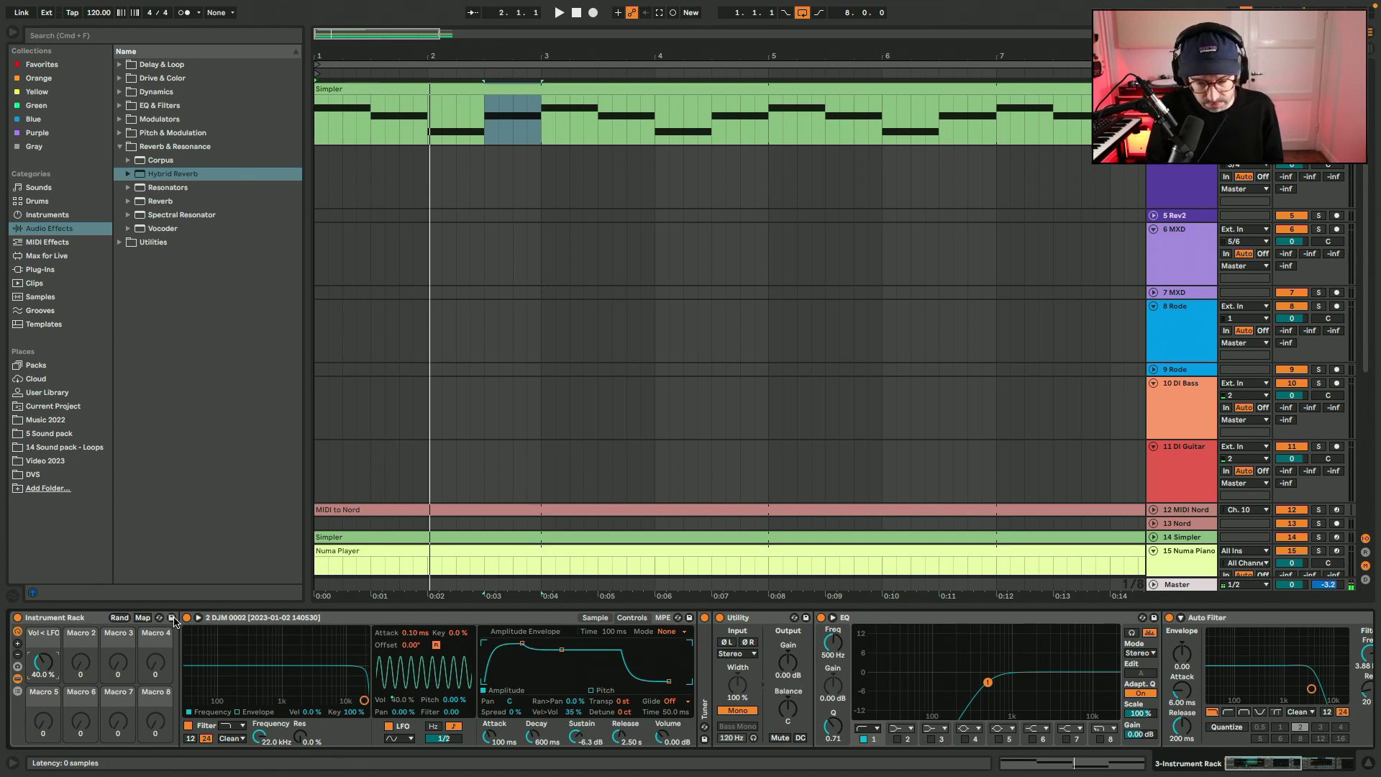
Play the loop while testing the LFO volume macro at 100% and 0%, and return it to 40%.
{"action": "key", "text": "space"}
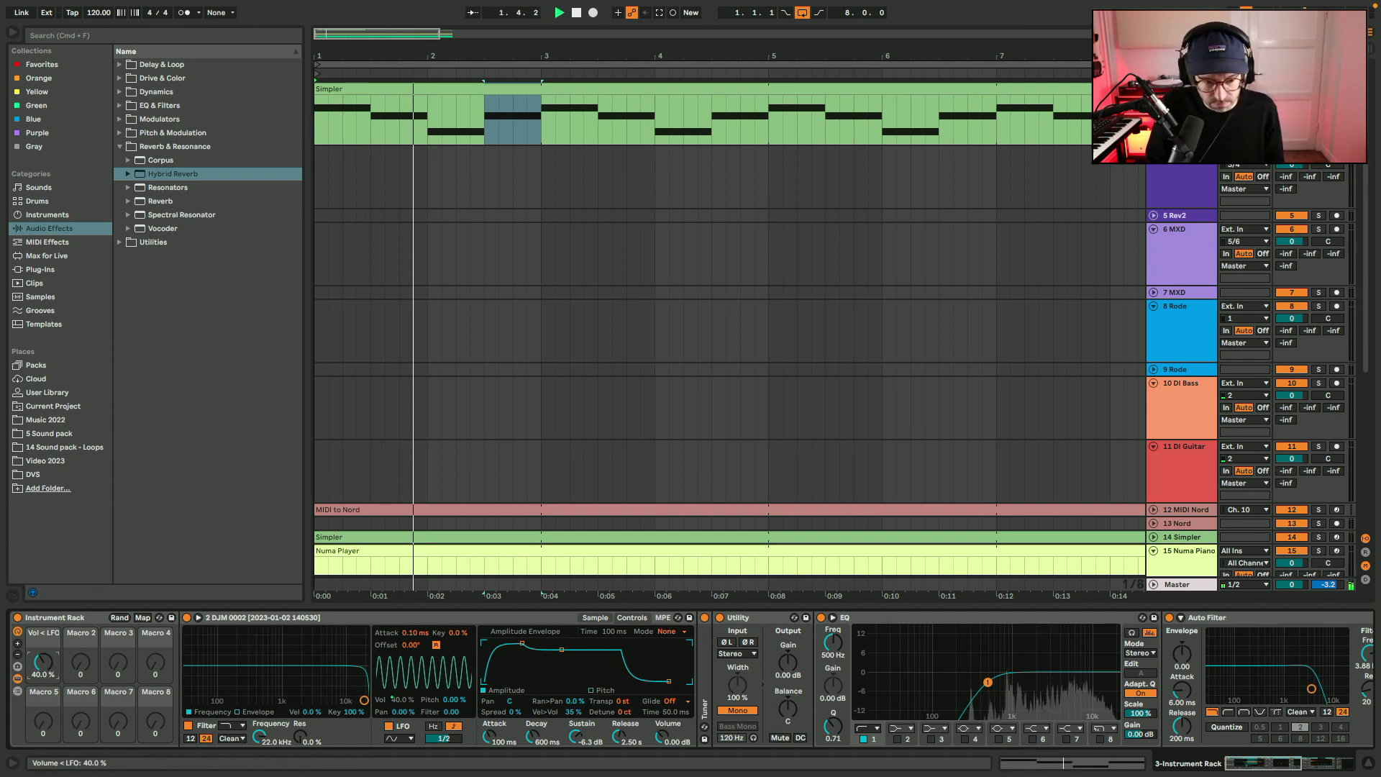
{"action": "left_click_drag", "start_coordinate": [44, 667], "coordinate": [43, 580]}
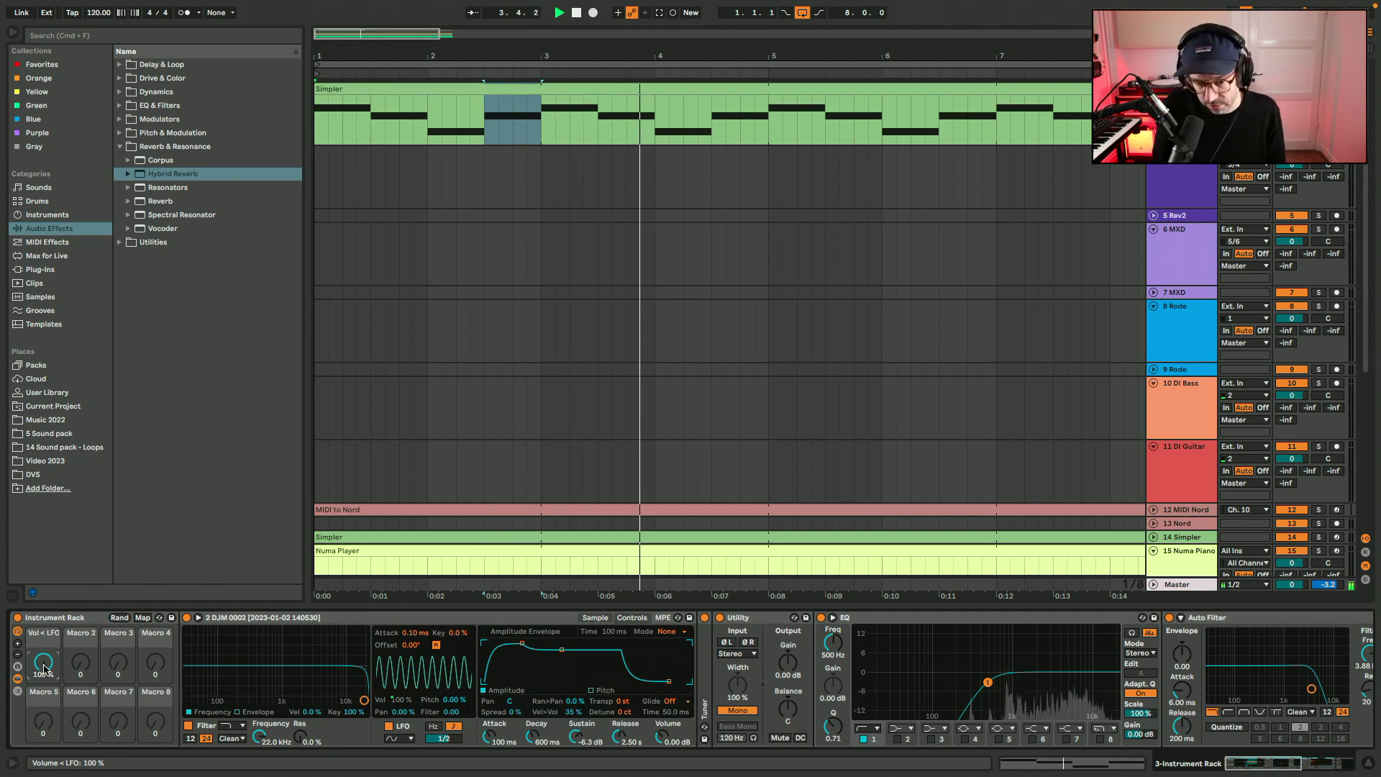
{"action": "left_click_drag", "start_coordinate": [45, 669], "coordinate": [45, 740]}
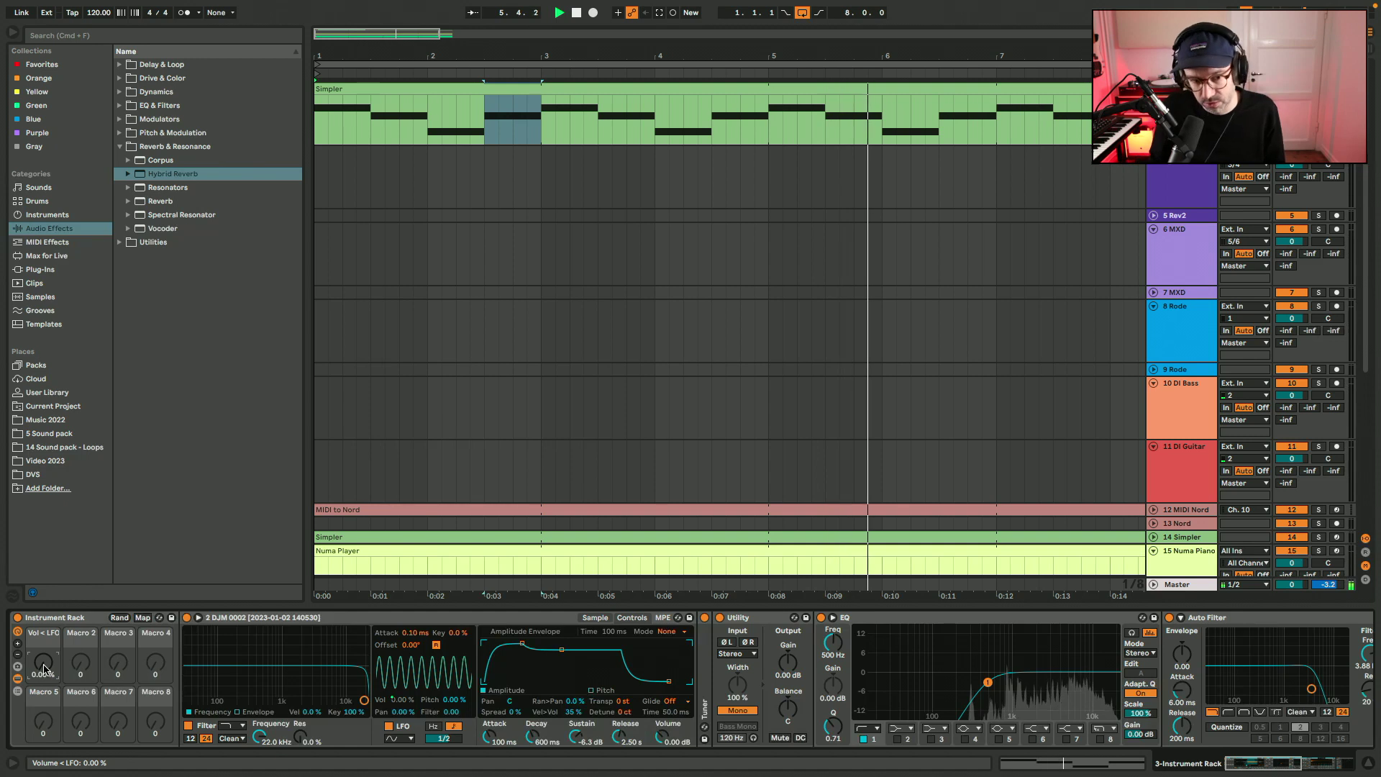
{"action": "left_click_drag", "start_coordinate": [43, 669], "coordinate": [43, 640]}
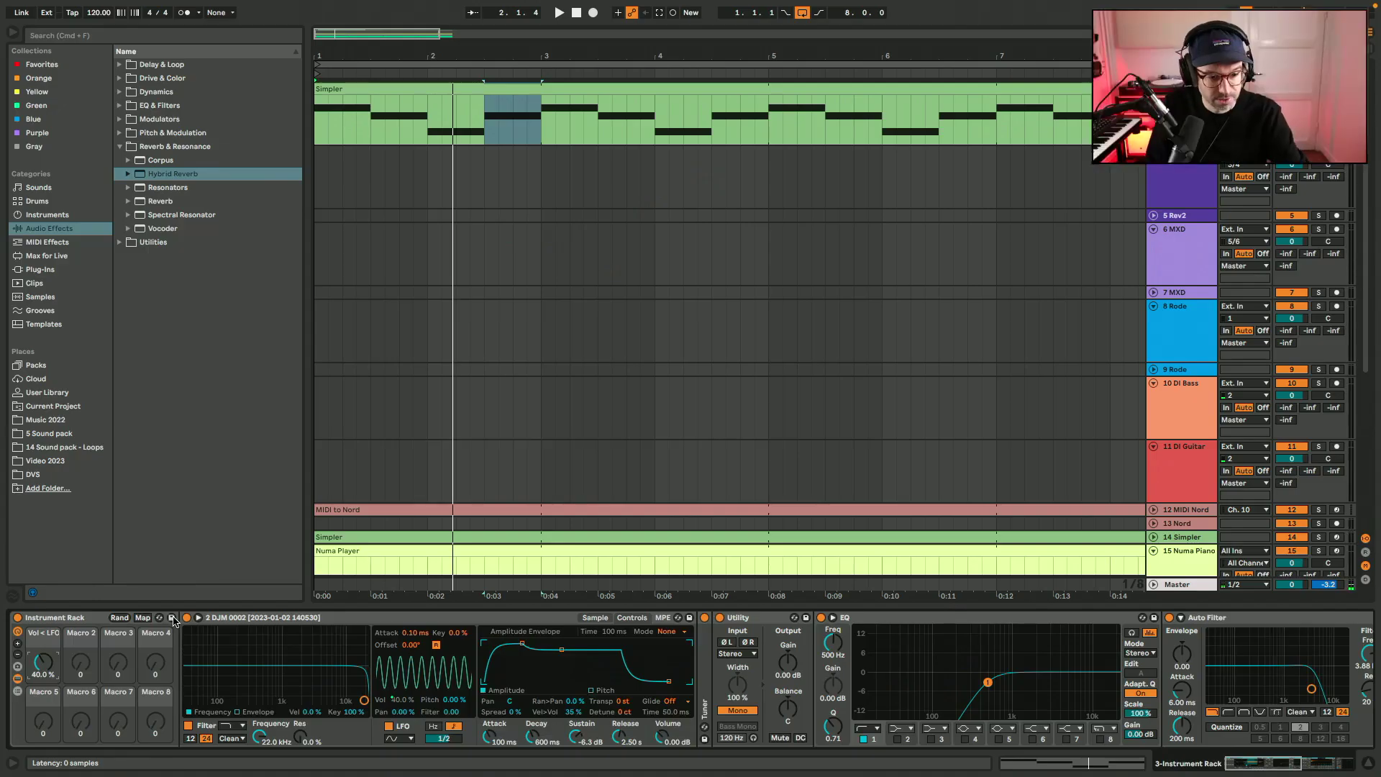
Save the Instrument Rack to the User Library as a preset named "Bandpass pad synth".
{"action": "left_click", "coordinate": [171, 618]}
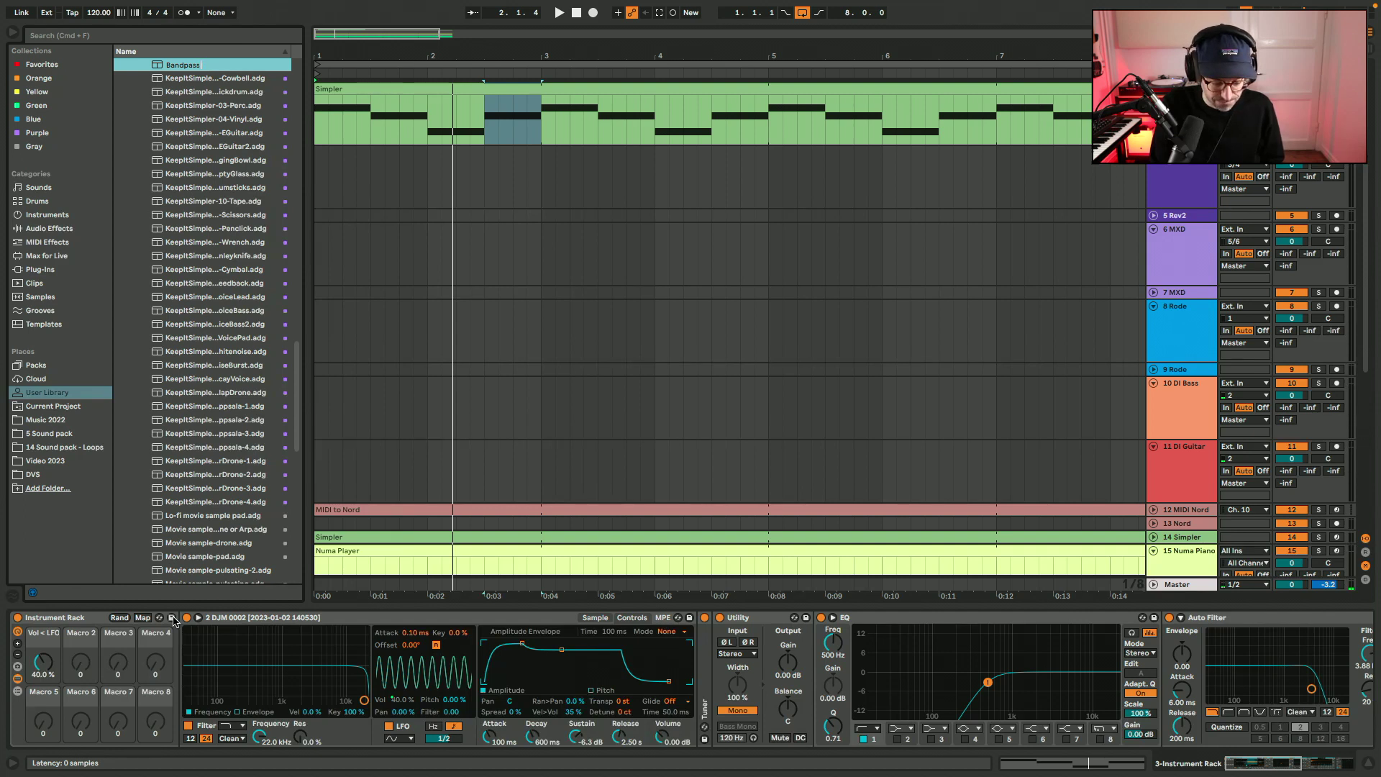
{"action": "key", "text": "Return"}
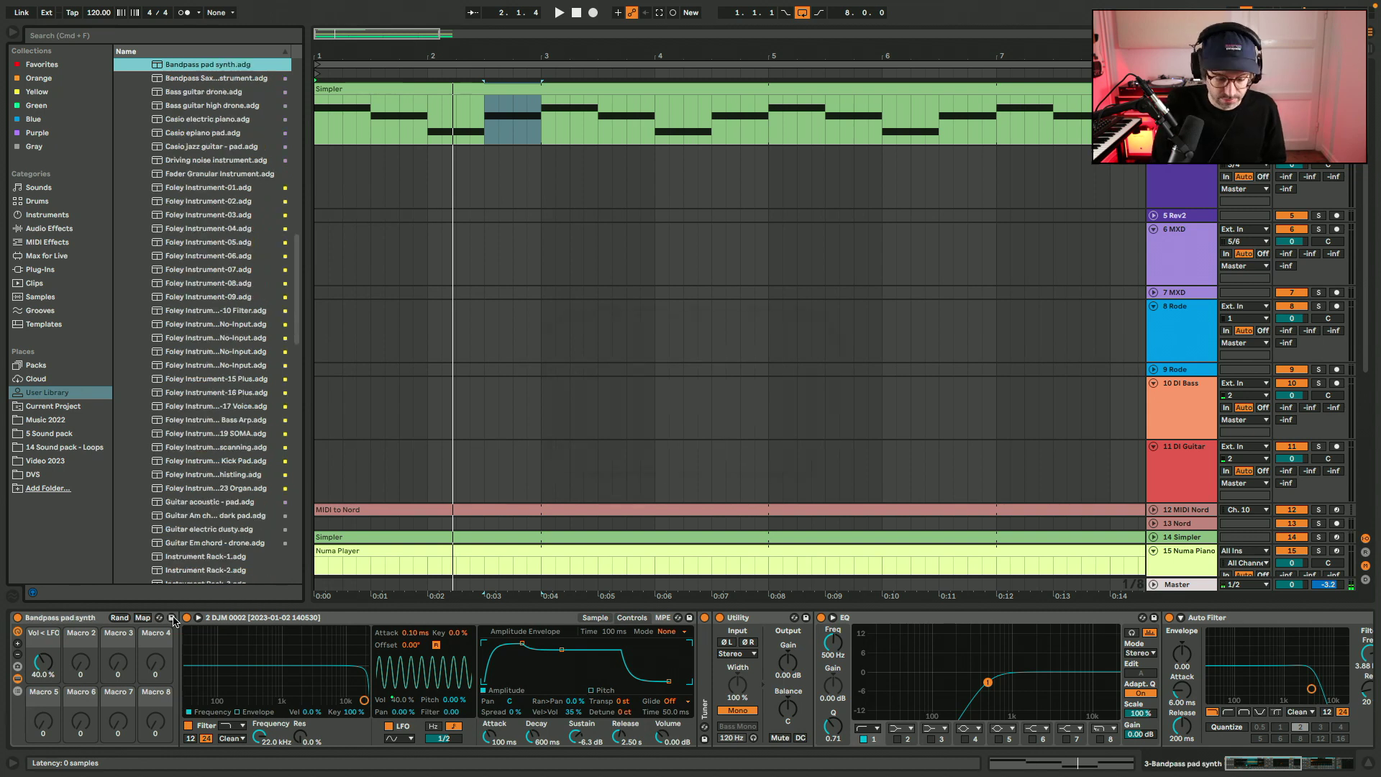
Hide the browser and play back the opening bars of the arrangement with the original audio clip in view.
{"action": "left_click", "coordinate": [12, 35]}
{"action": "key", "text": "space"}
{"action": "scroll", "coordinate": [595, 352], "scroll_direction": "up", "scroll_amount": 3}
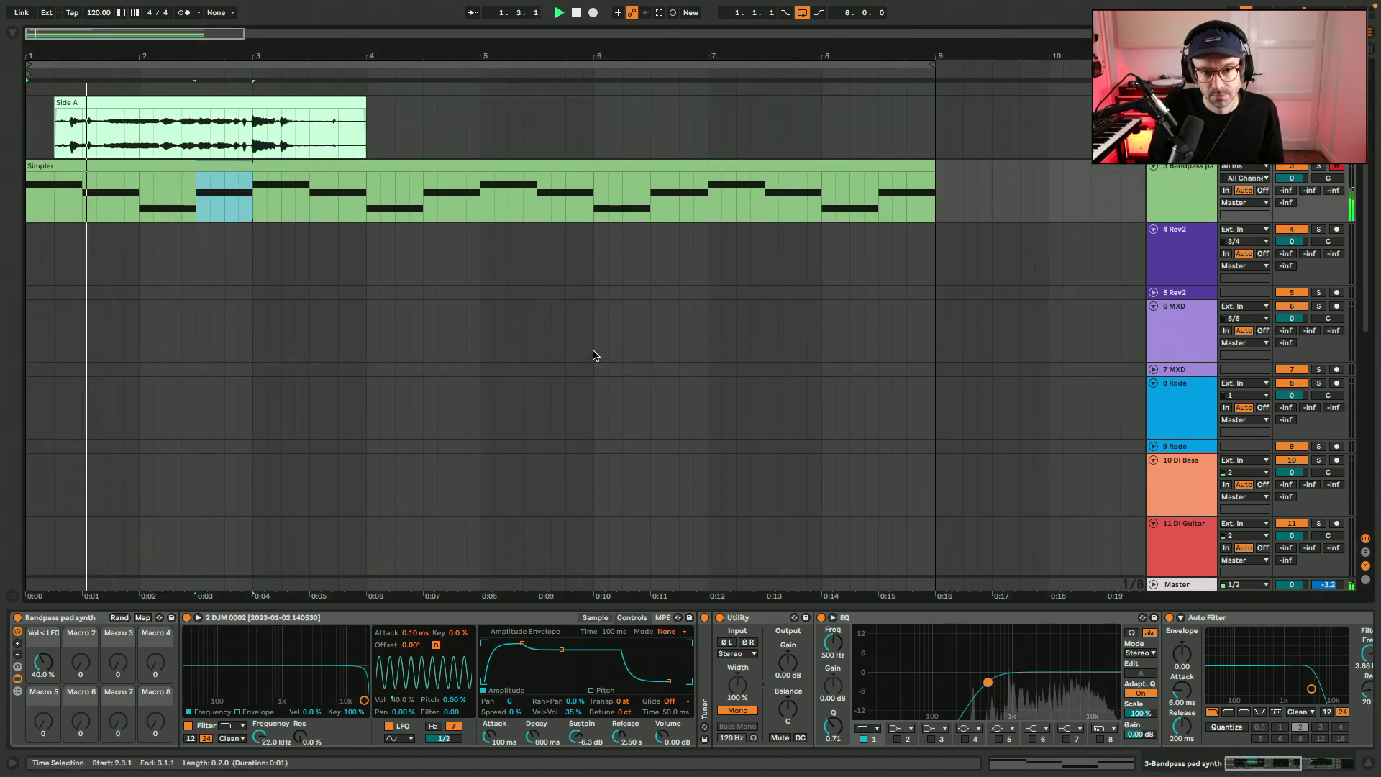
{"action": "left_click_drag", "start_coordinate": [245, 33], "coordinate": [120, 40]}
{"action": "key", "text": "space"}
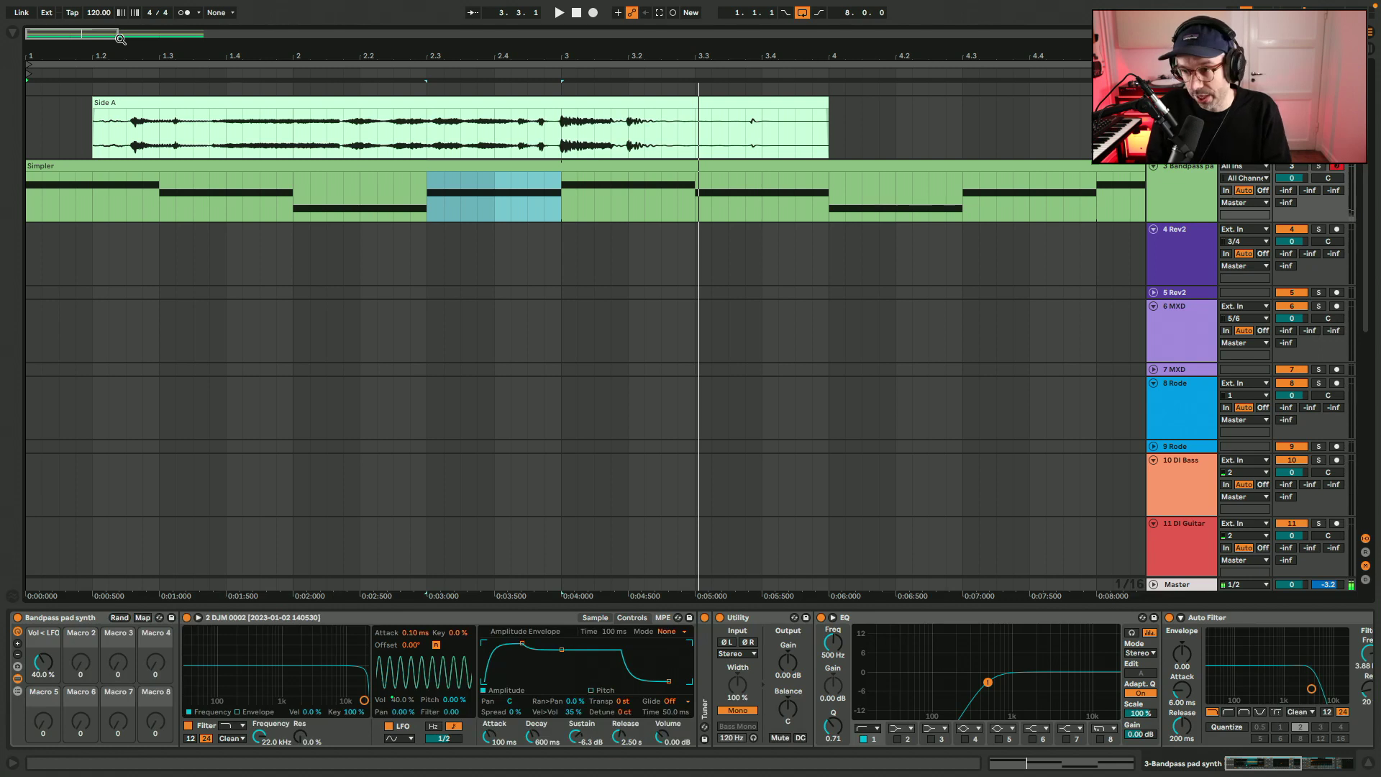